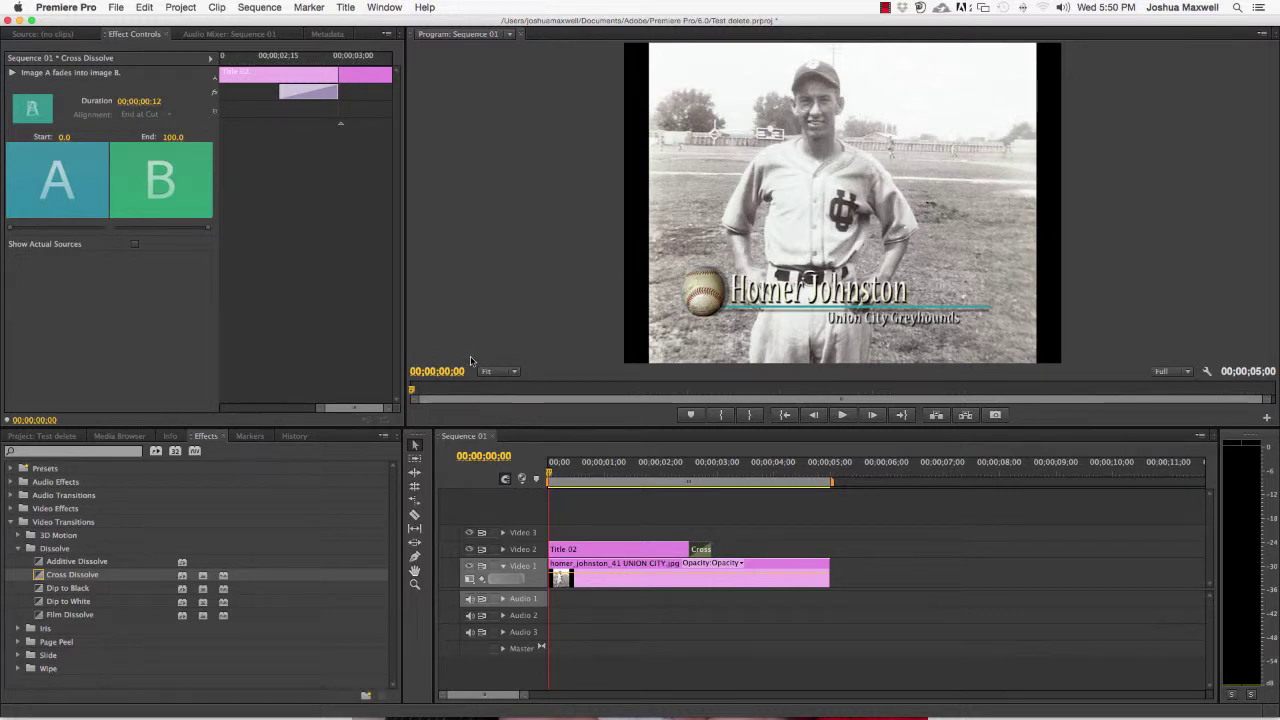
Delete Title 02 and the photo clip from Sequence 01, then show the five project items
click(623, 553)
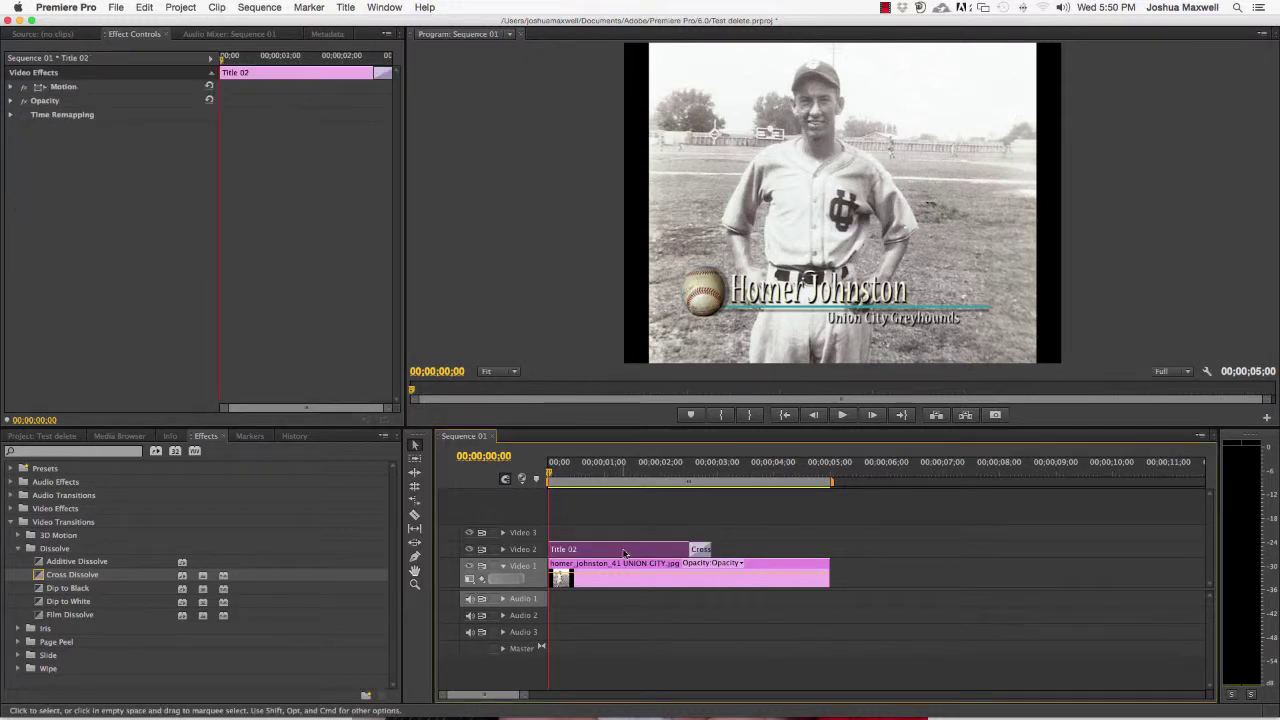
key(Delete)
click(636, 570)
key(Delete)
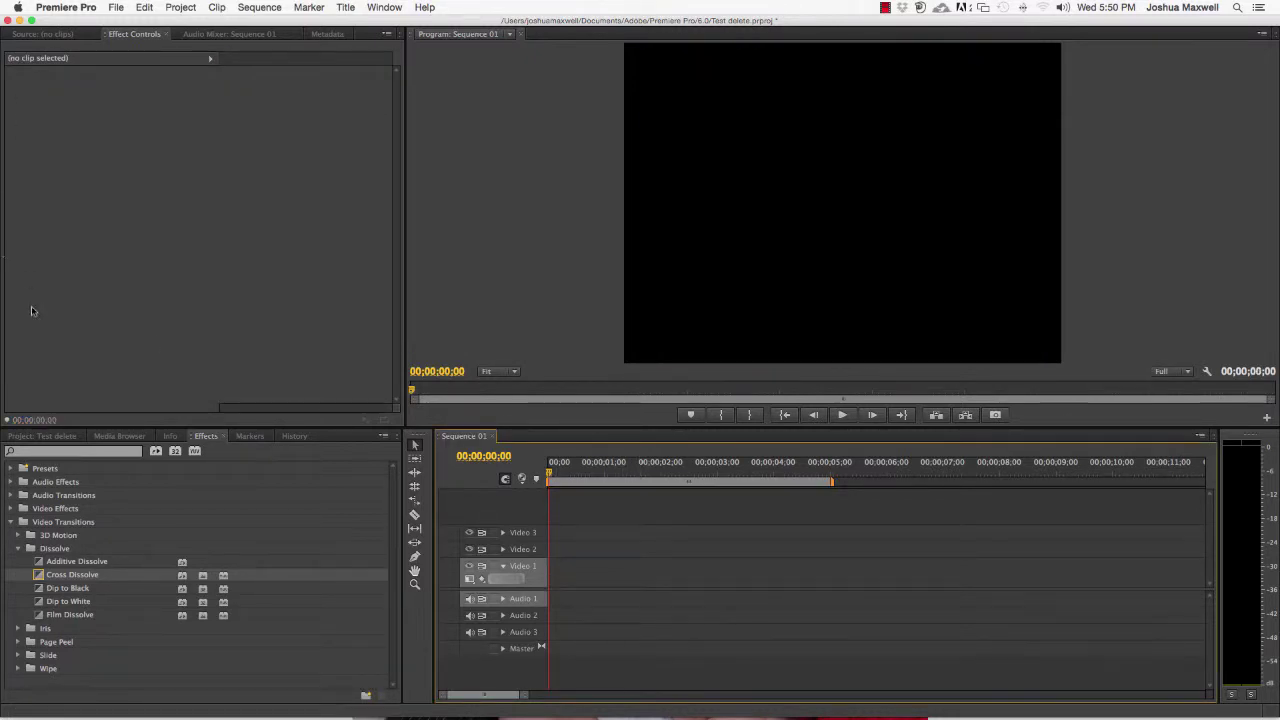
click(120, 436)
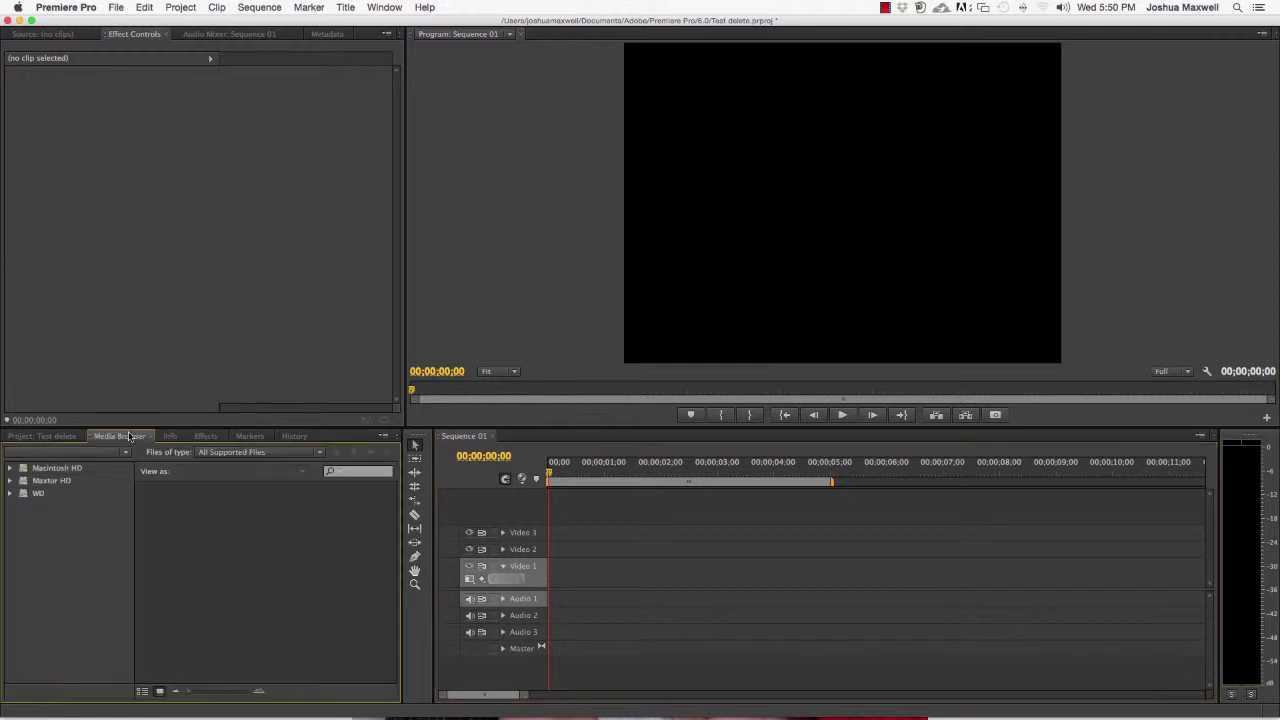
click(60, 436)
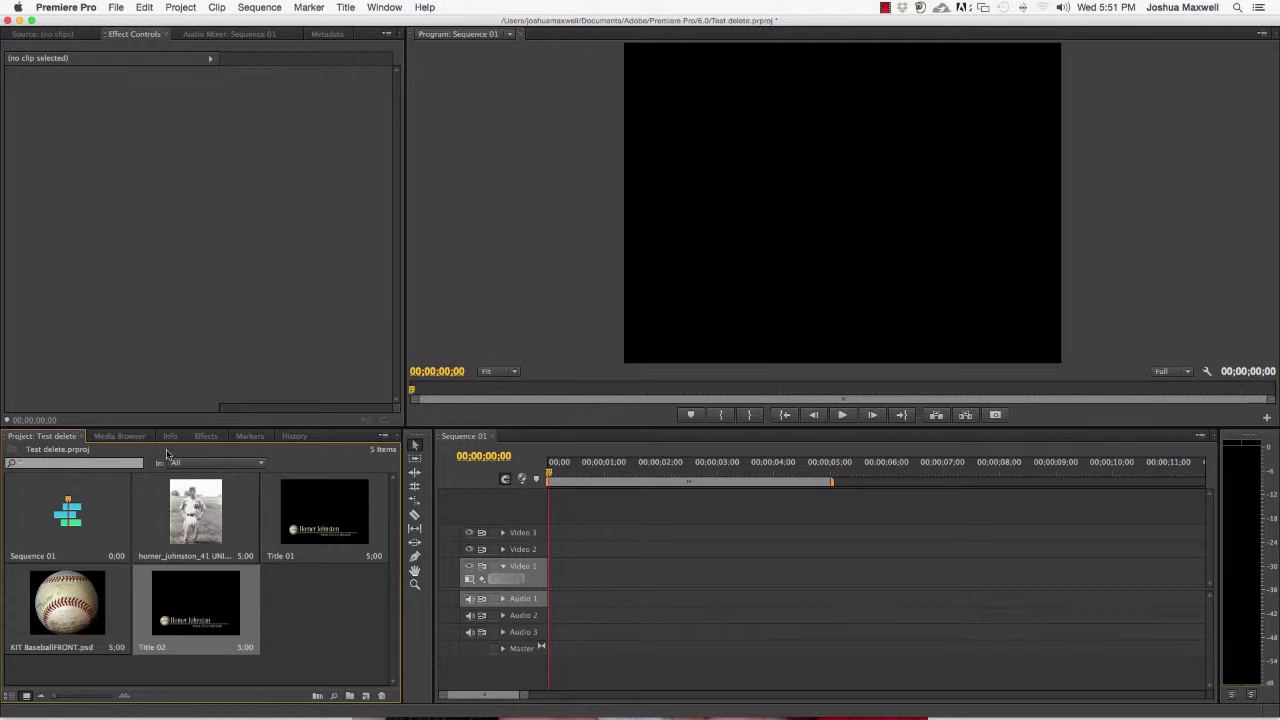
click(173, 514)
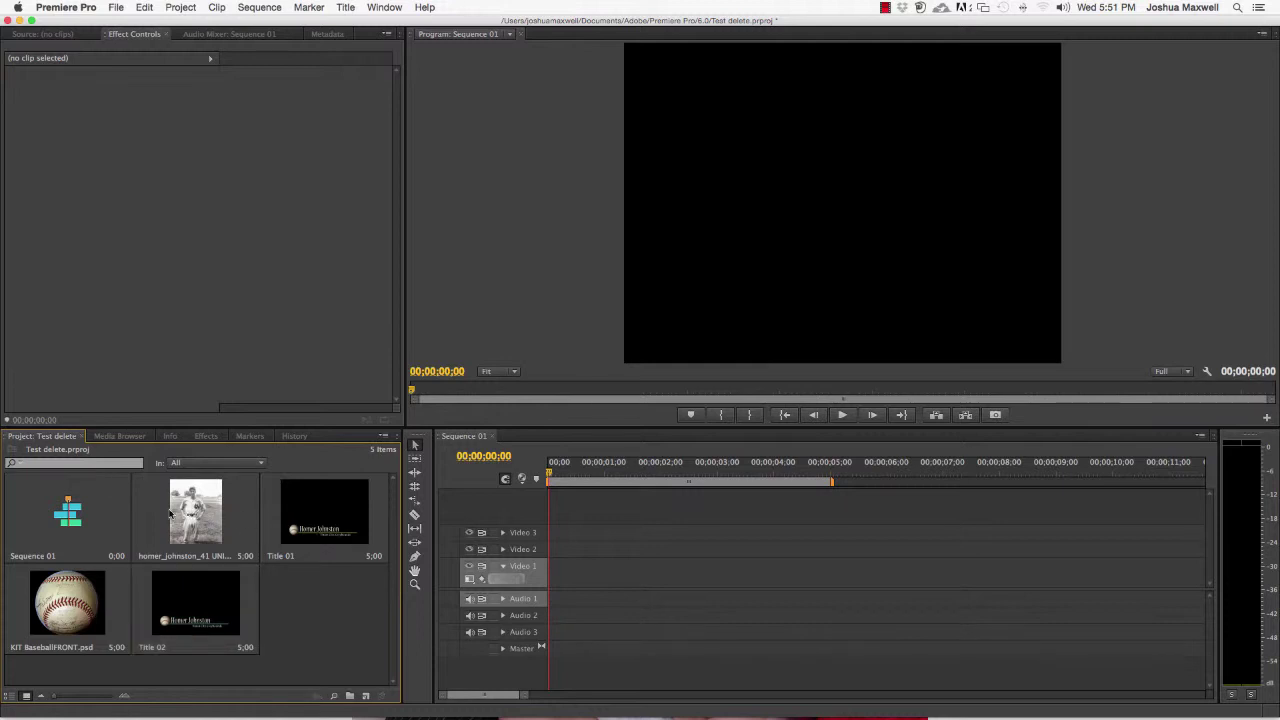
drag(194, 540, 525, 578)
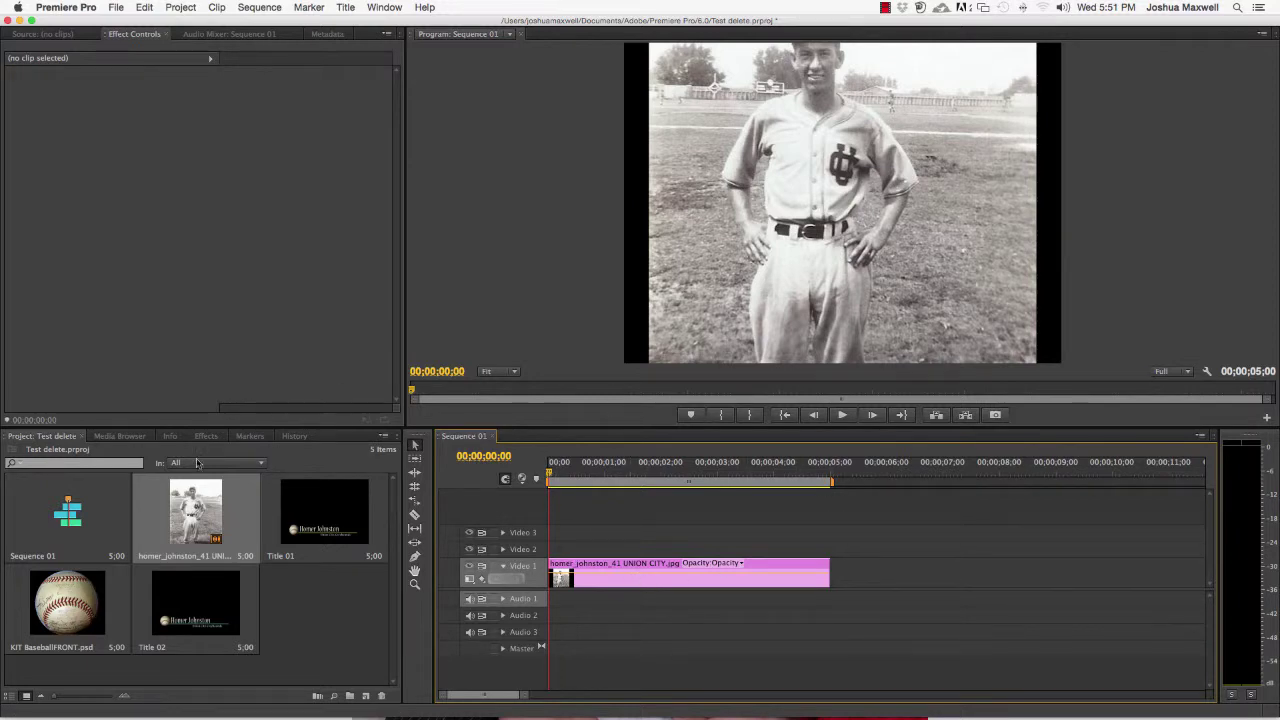
click(653, 578)
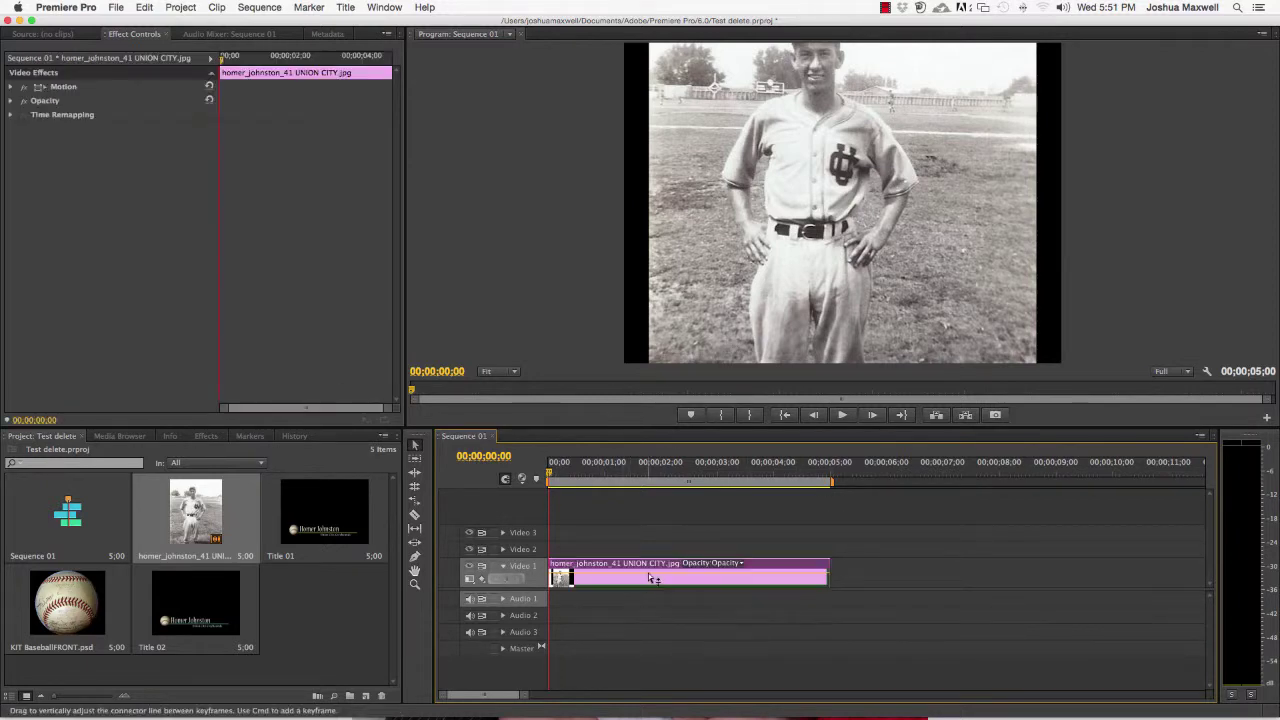
click(11, 88)
drag(150, 101, 227, 101)
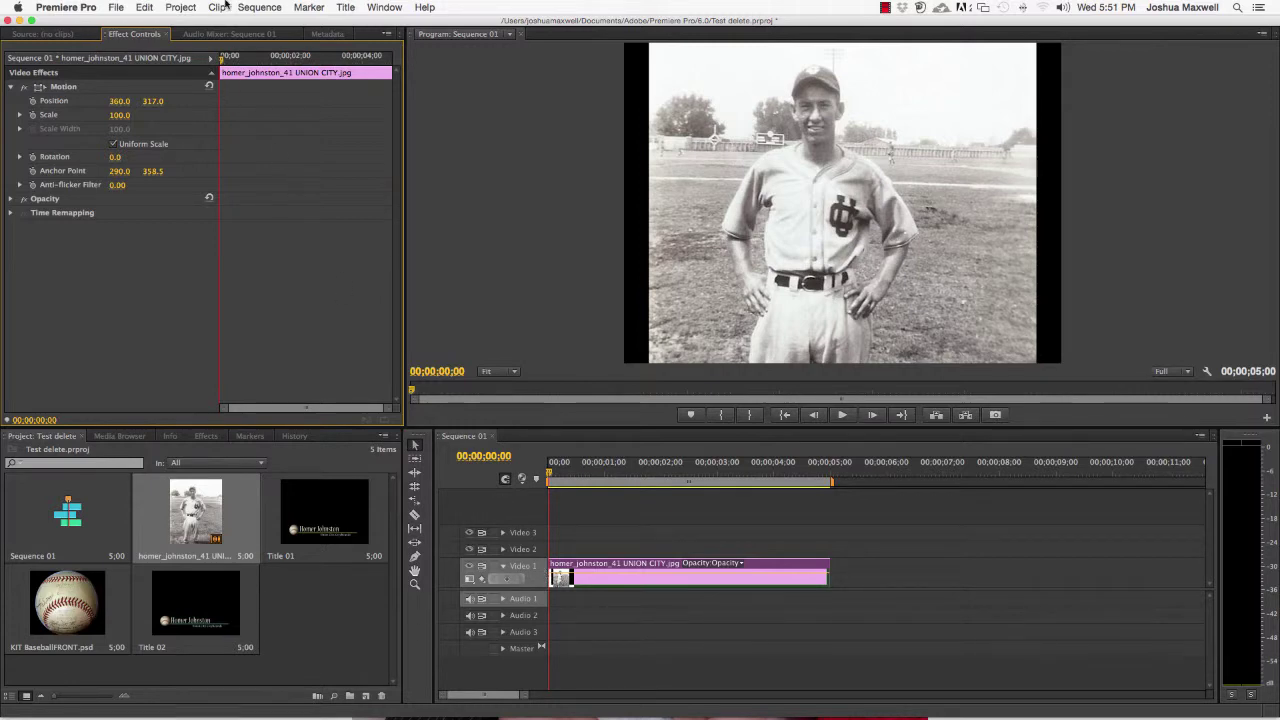
Start Title 03 from a template and pick the Heading preset under Lower Thirds
click(346, 8)
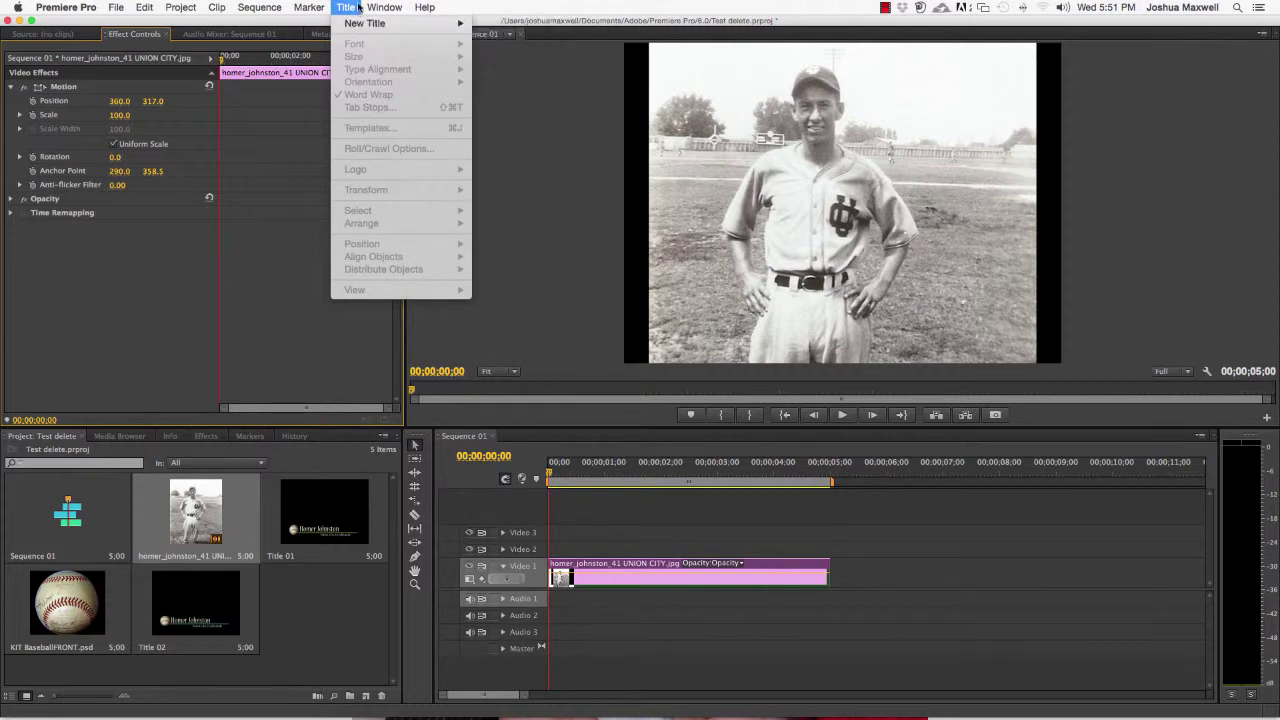
mouse_move(372, 23)
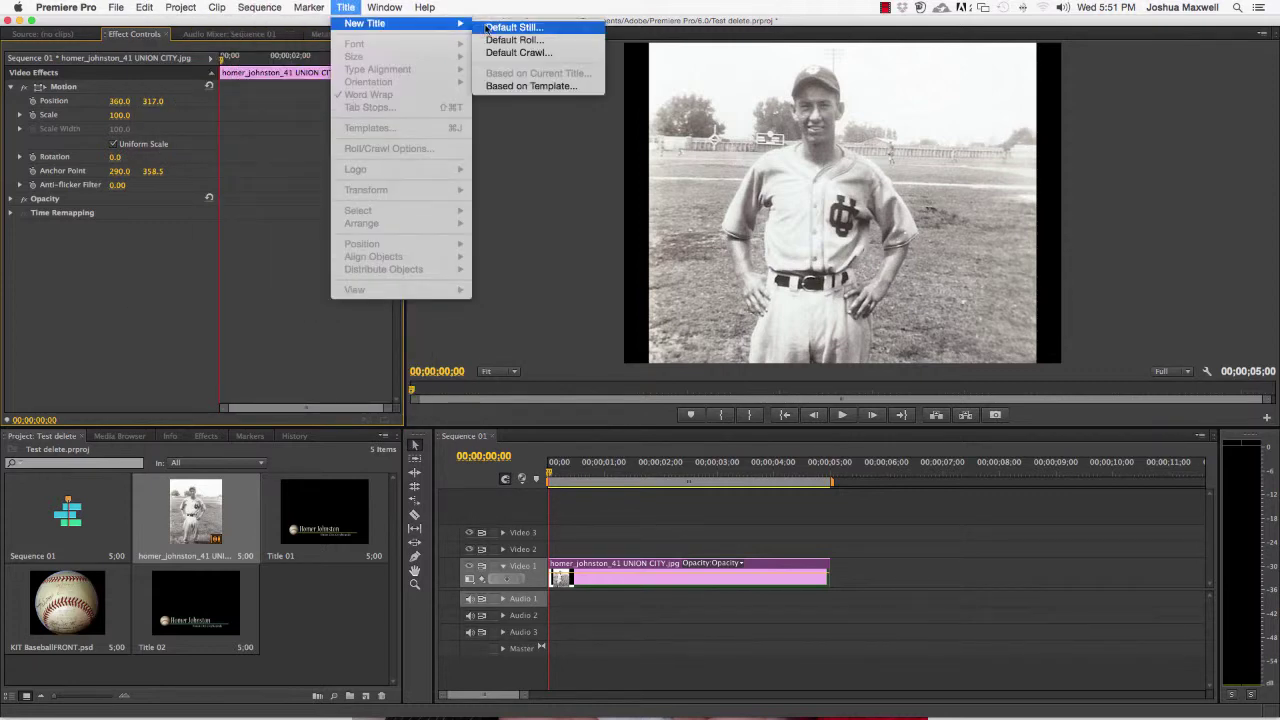
click(508, 86)
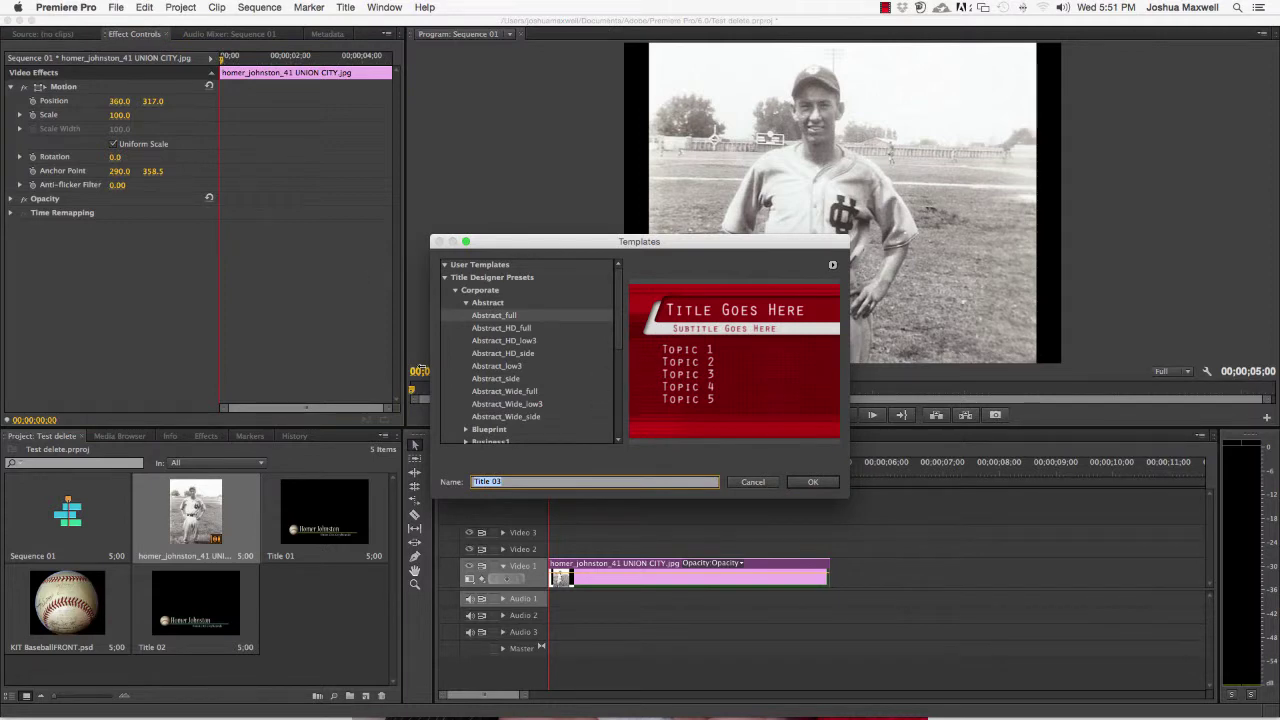
click(456, 290)
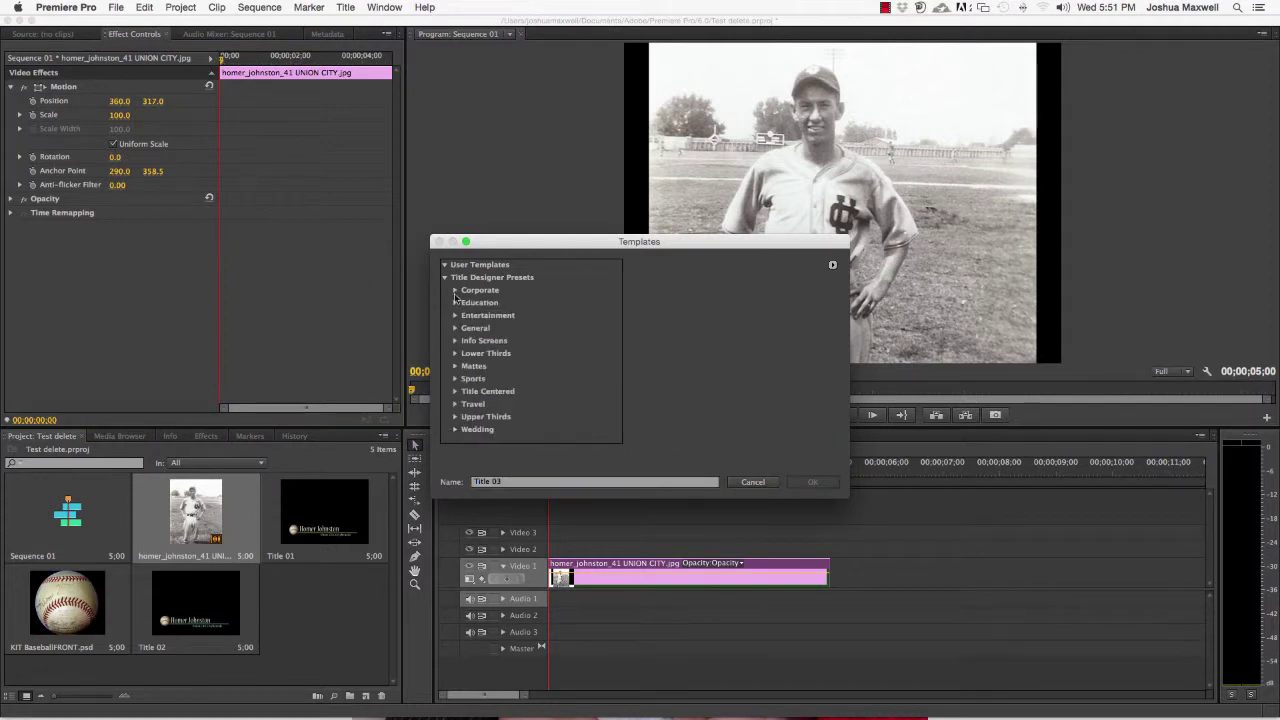
click(456, 354)
scroll(600, 380, down, 10)
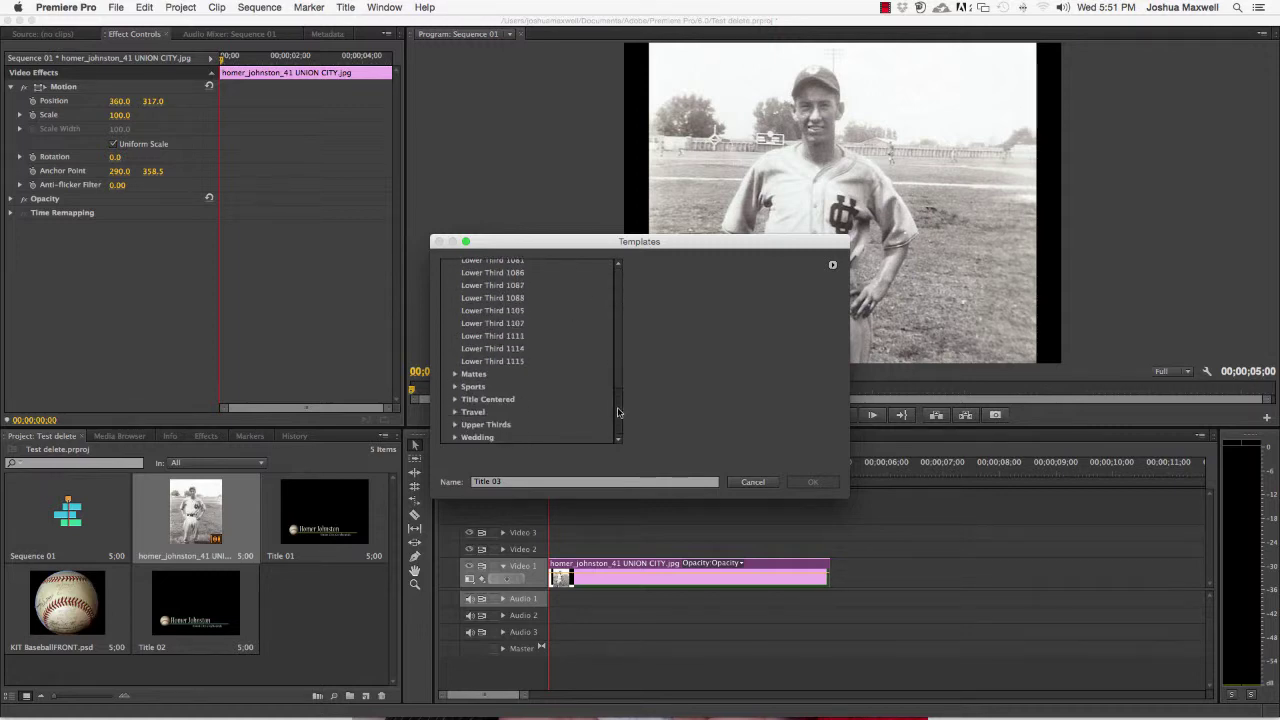
click(505, 375)
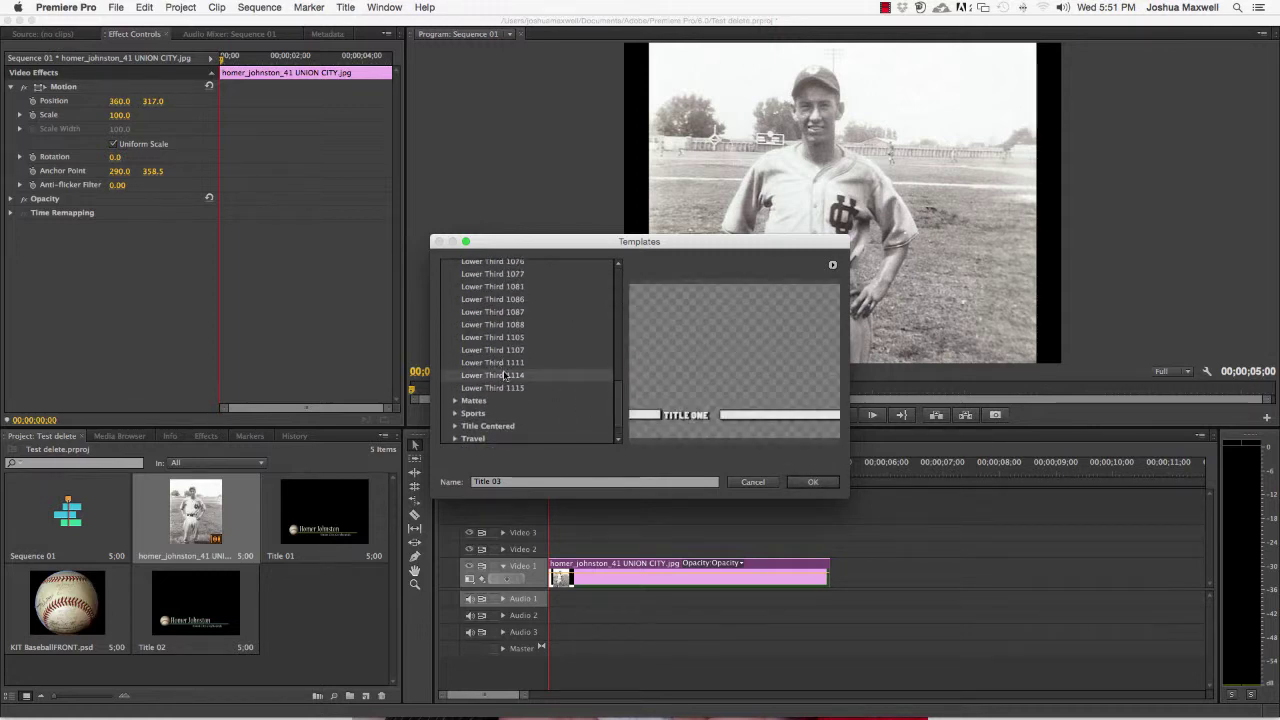
key(Up)
key(Up)
key(Up)
key(Up)
key(Up)
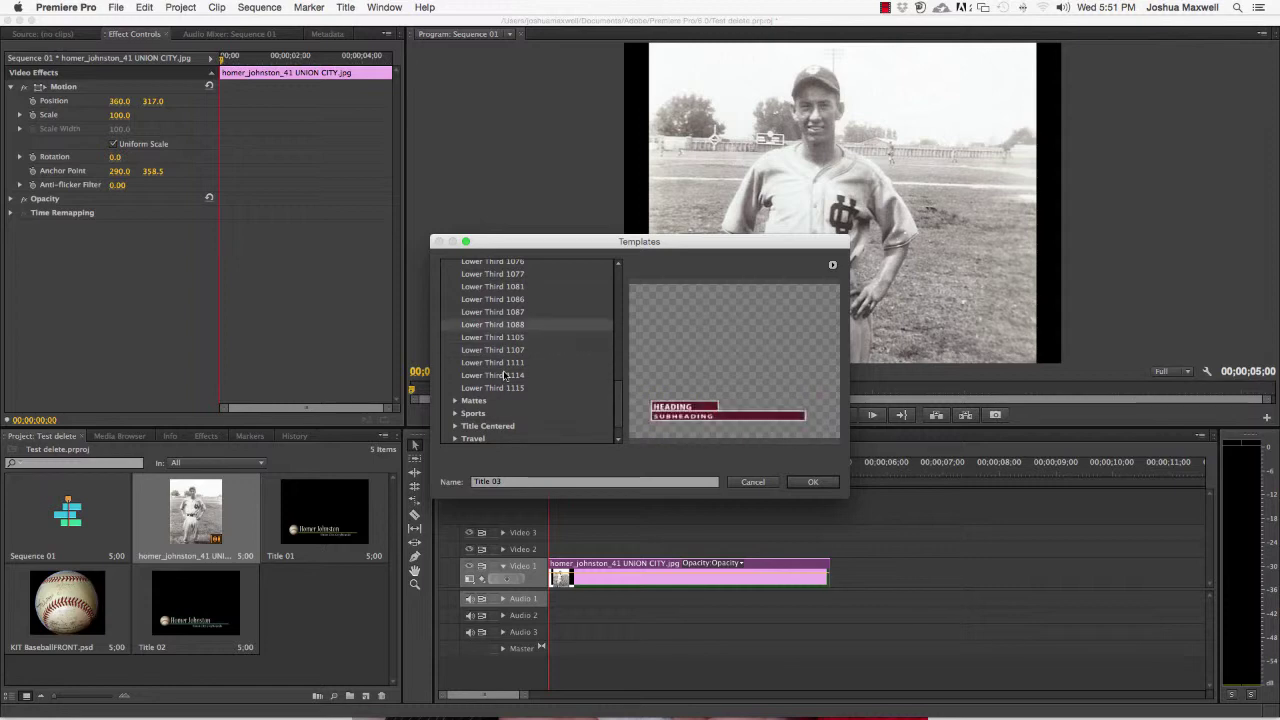
key(Up)
key(Up)
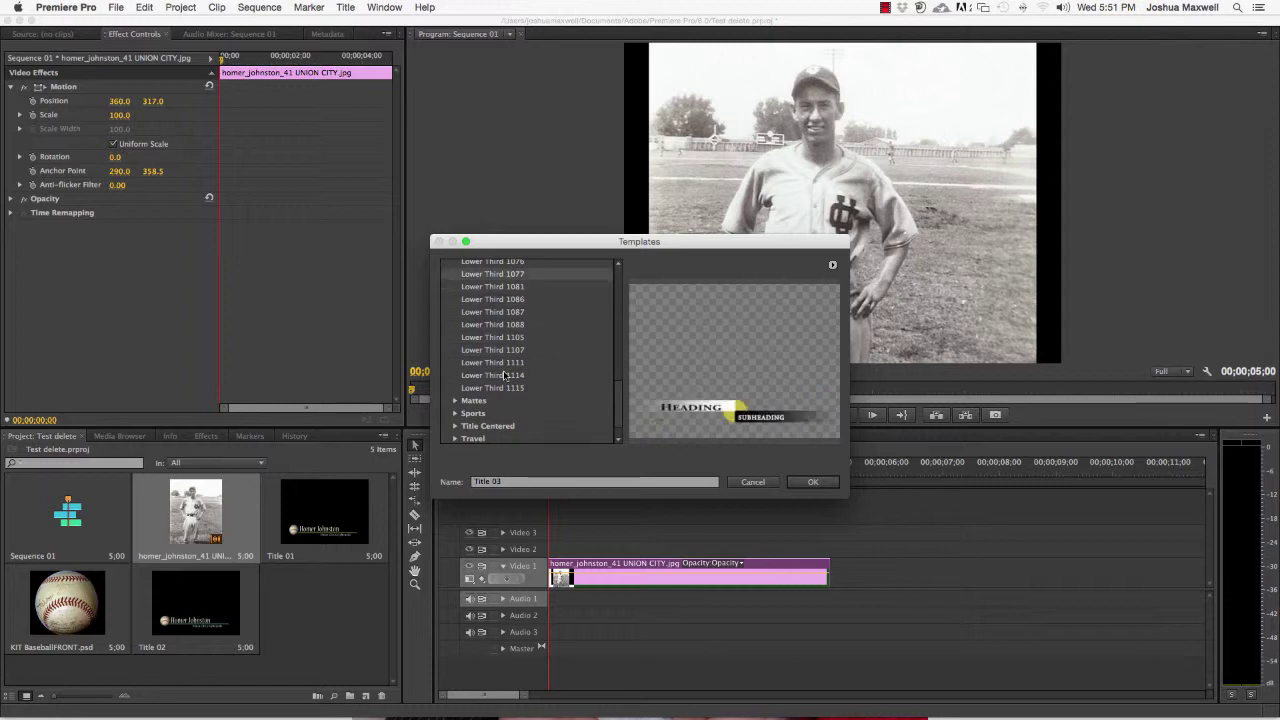
Open the Heading template as Title 03 and delete its tulip logo
click(814, 481)
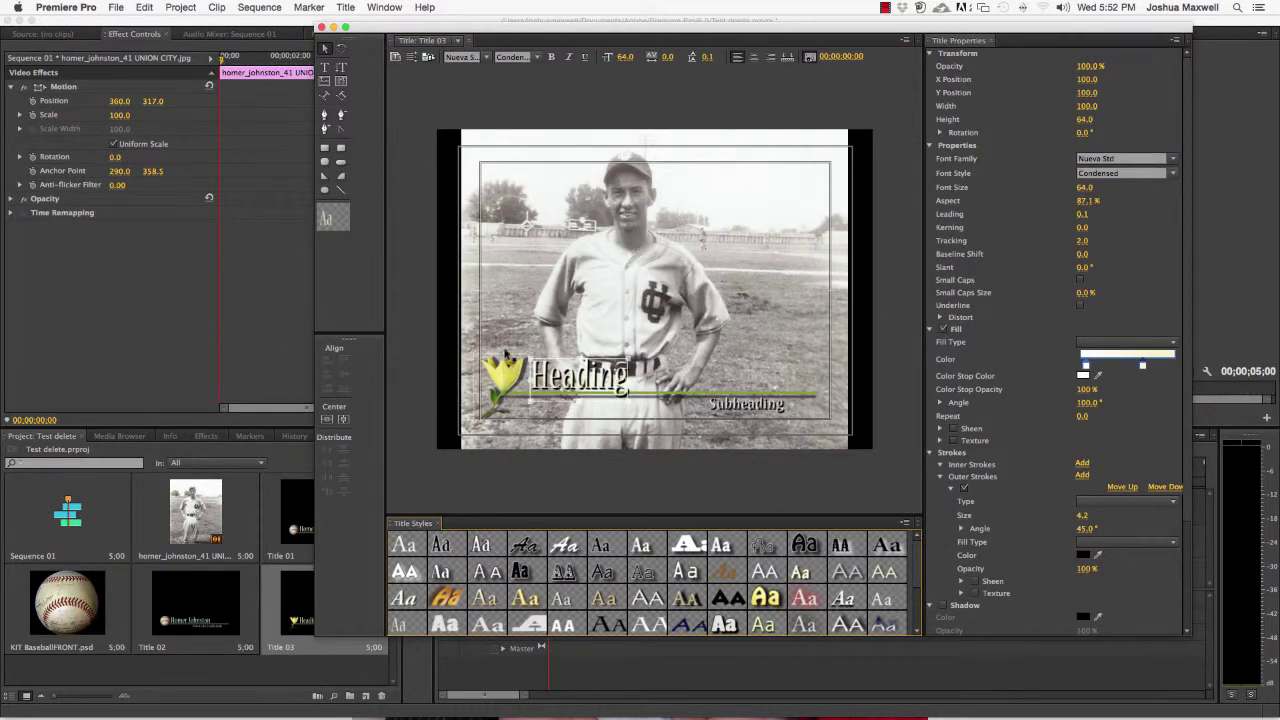
click(503, 380)
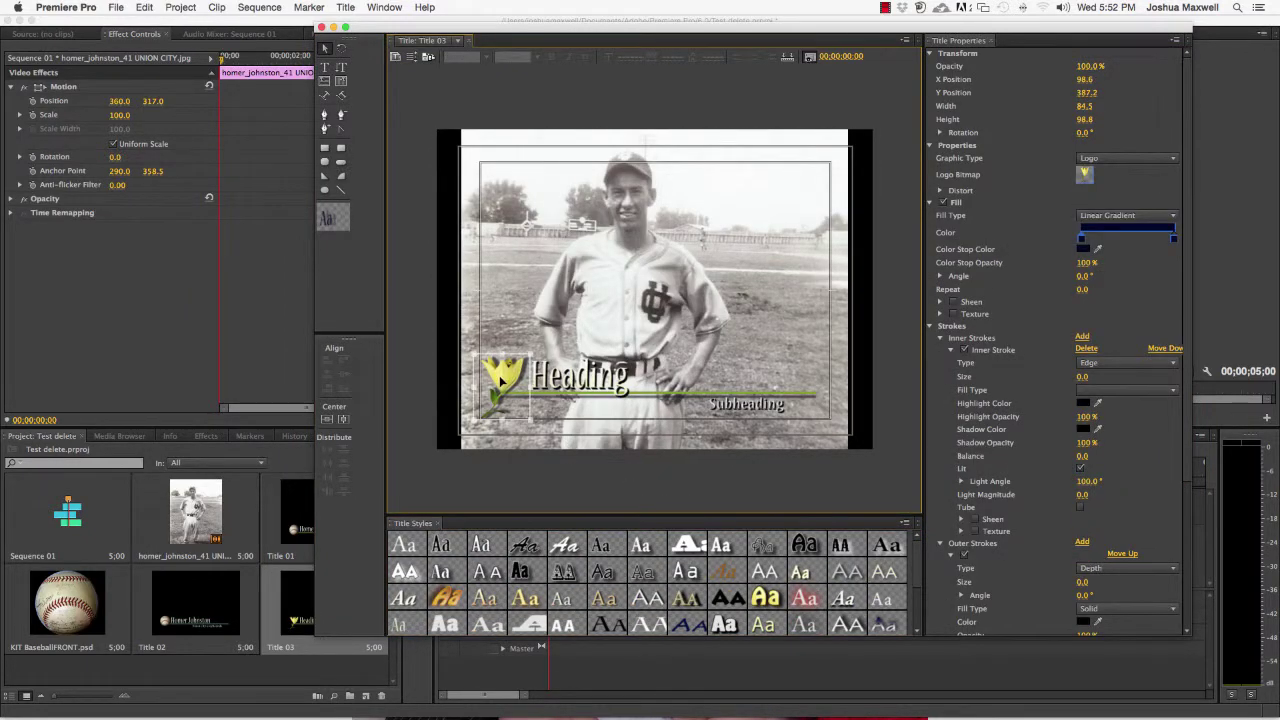
key(Delete)
Replace Heading with the player's name and retype the subheading as 'Union City Greyhound'
click(545, 376)
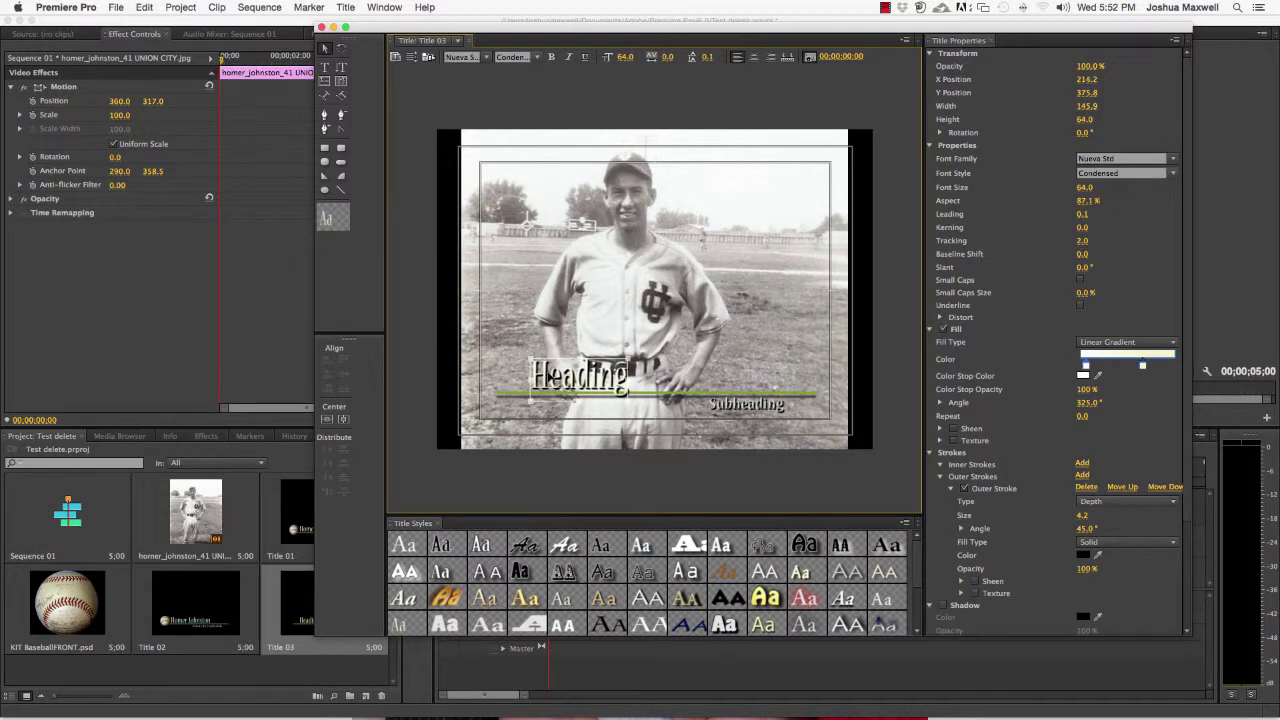
click(341, 47)
click(325, 67)
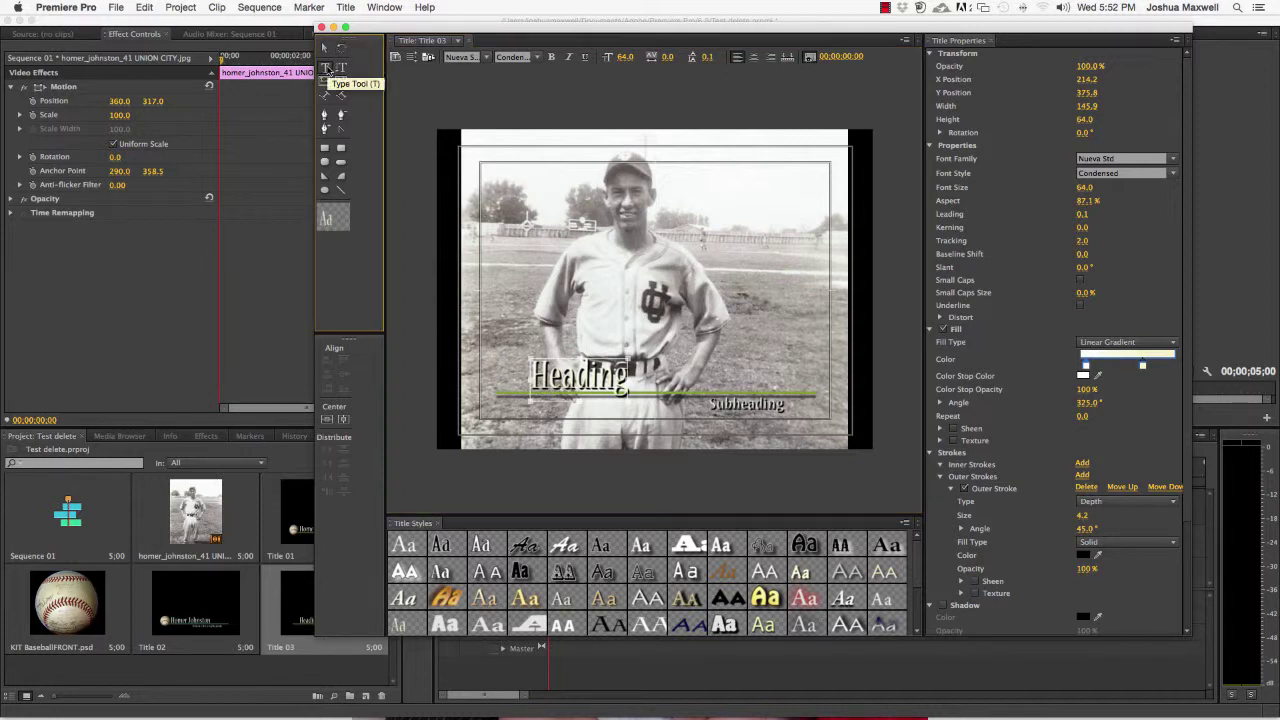
click(622, 382)
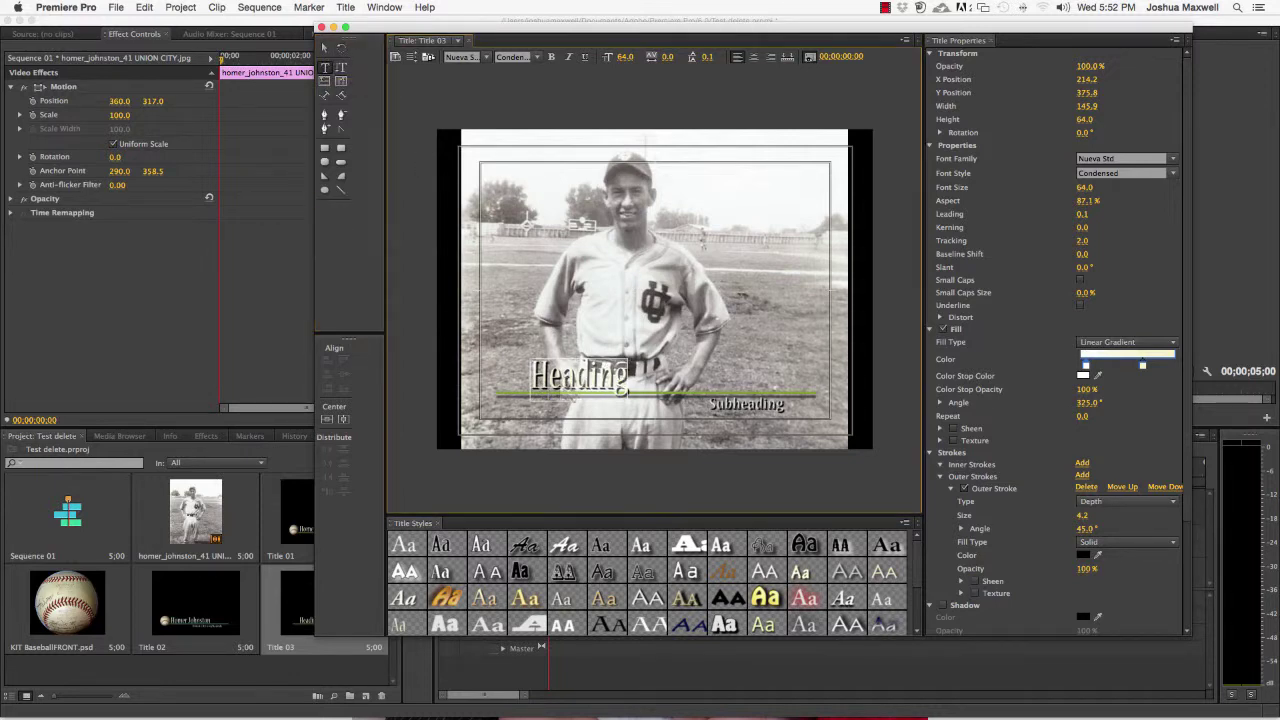
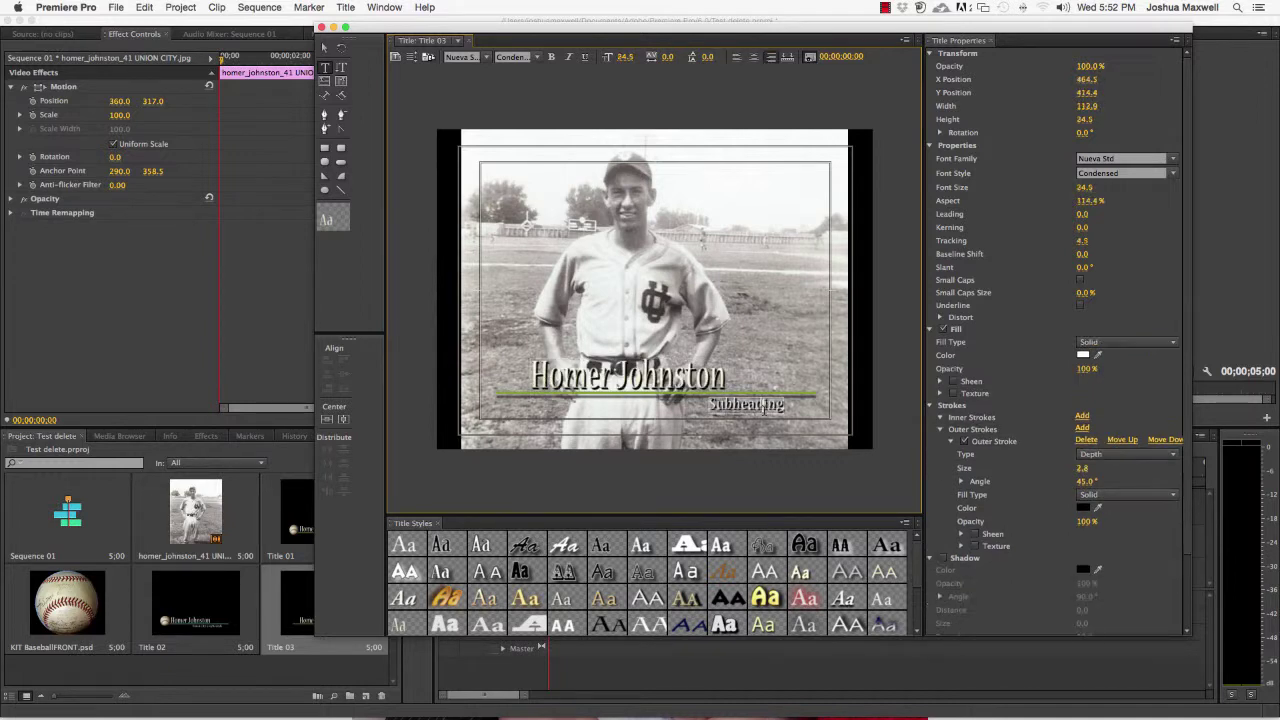
click(766, 408)
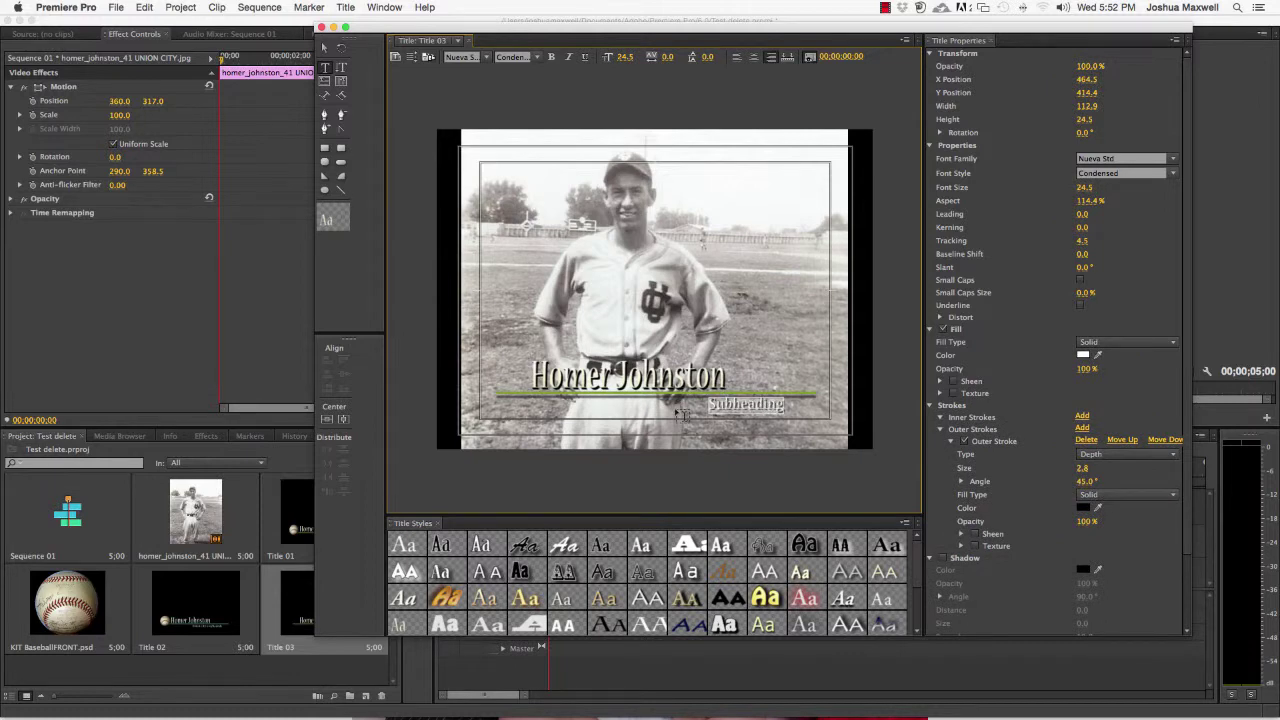
text(Union)
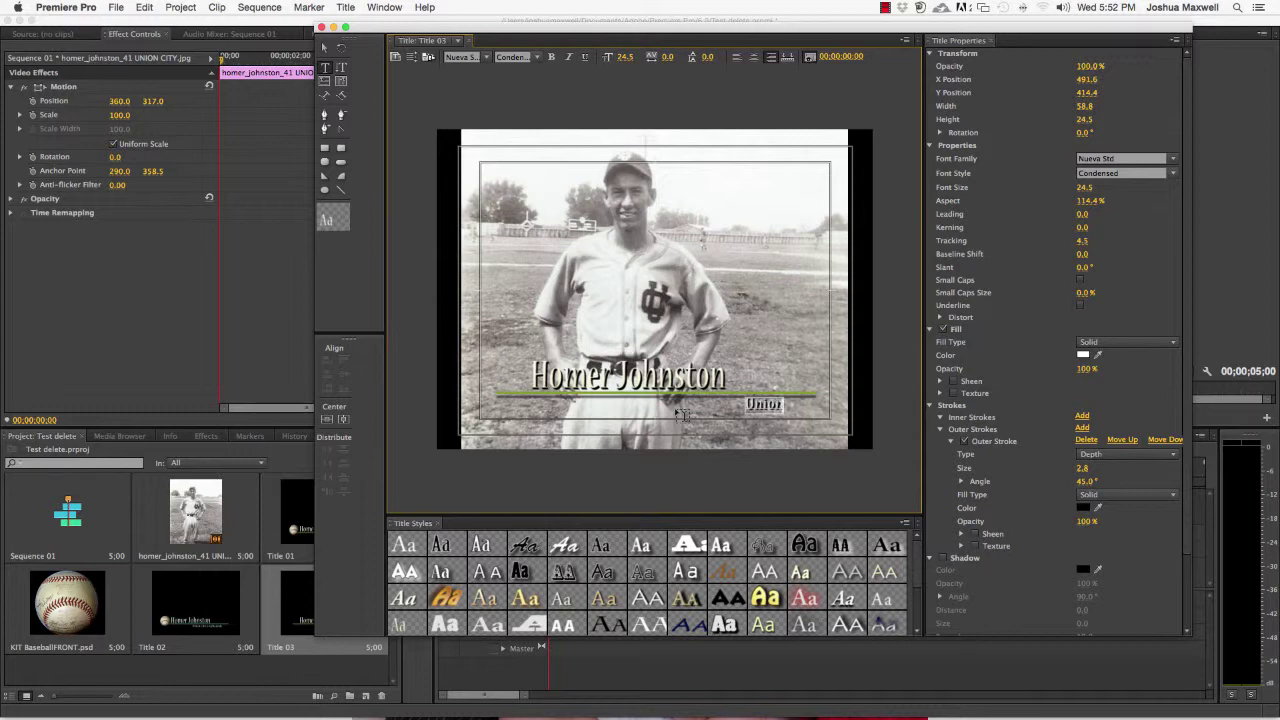
text( City)
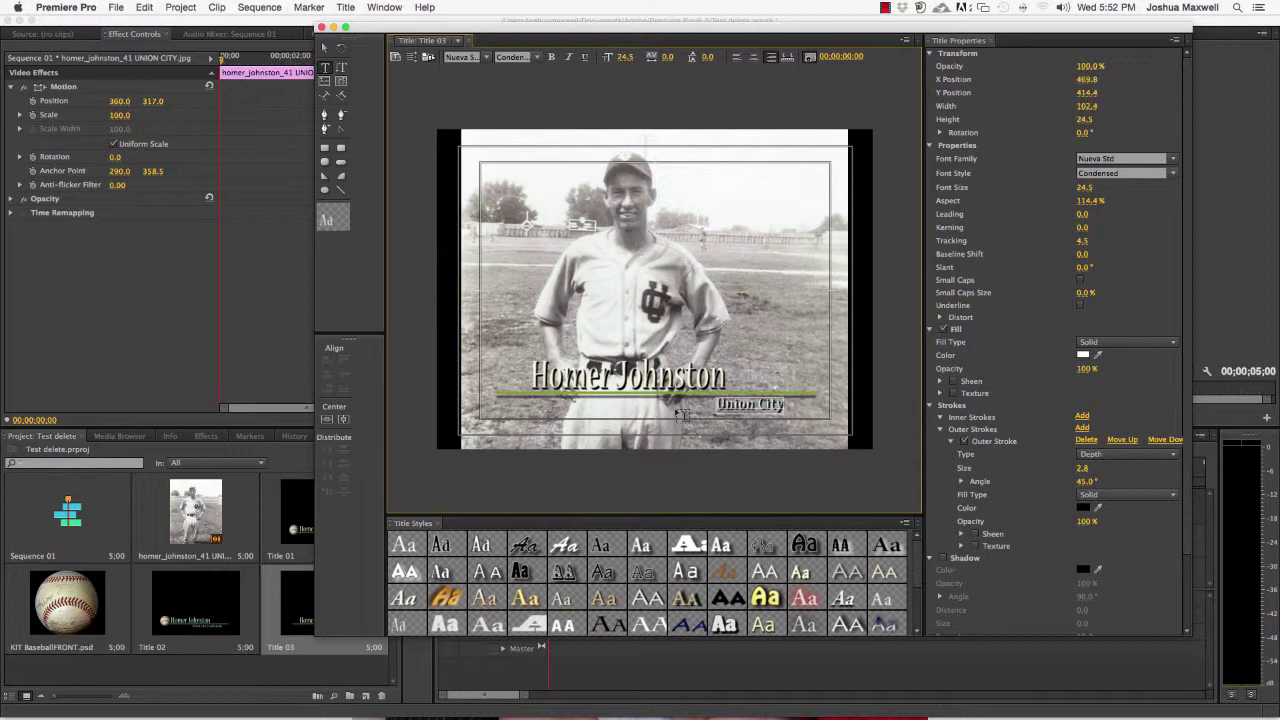
text( Greyhounds)
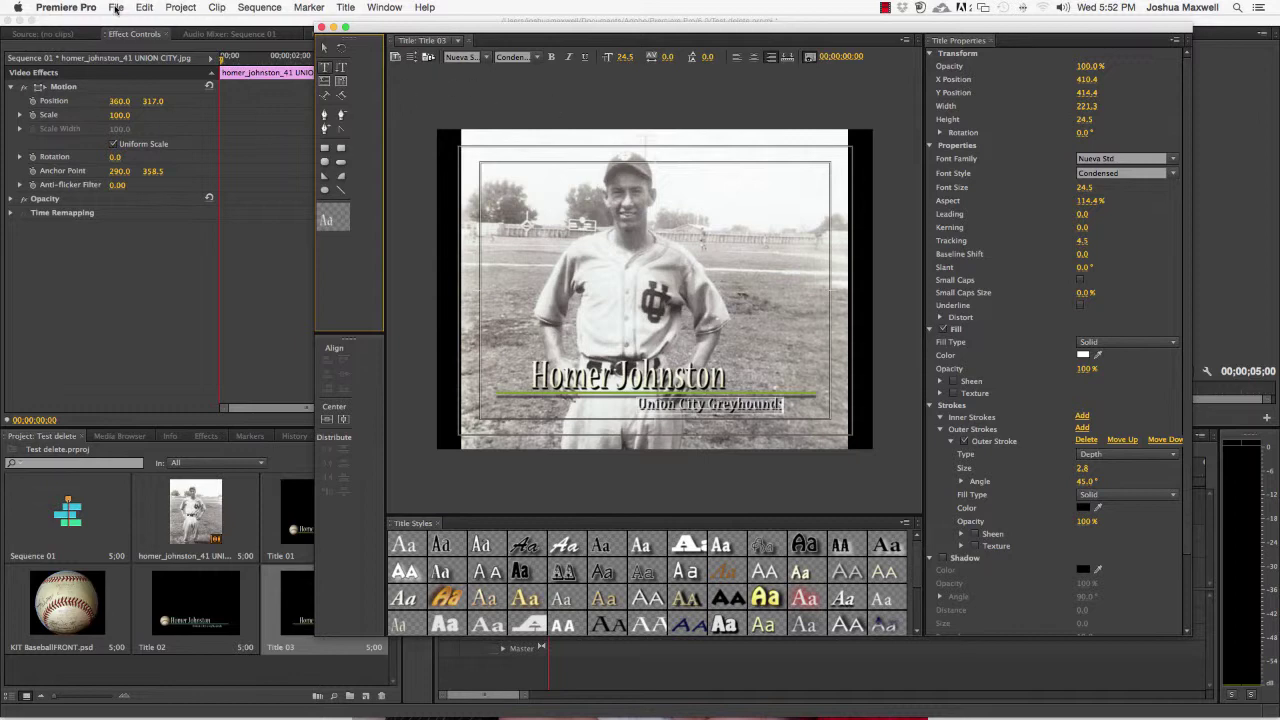
Insert KIT BaseballFRONT.psd from the Desktop into Title 03 as a logo
right_click(500, 279)
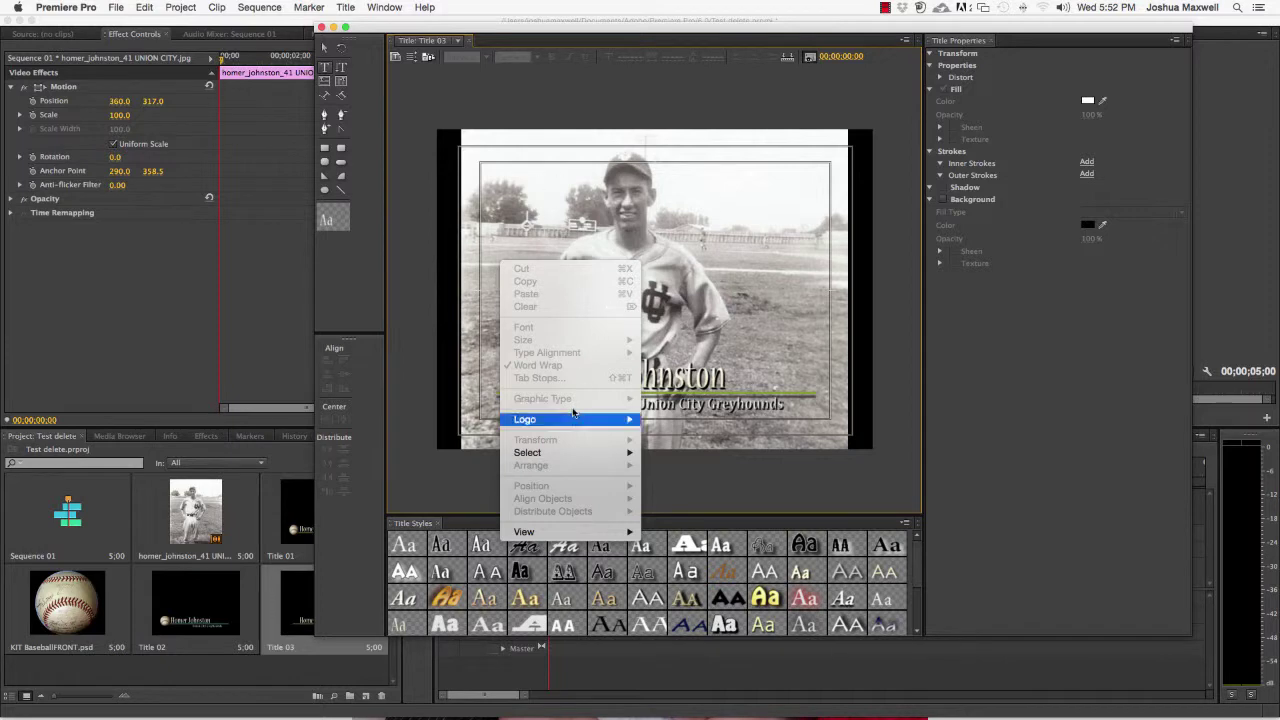
mouse_move(596, 421)
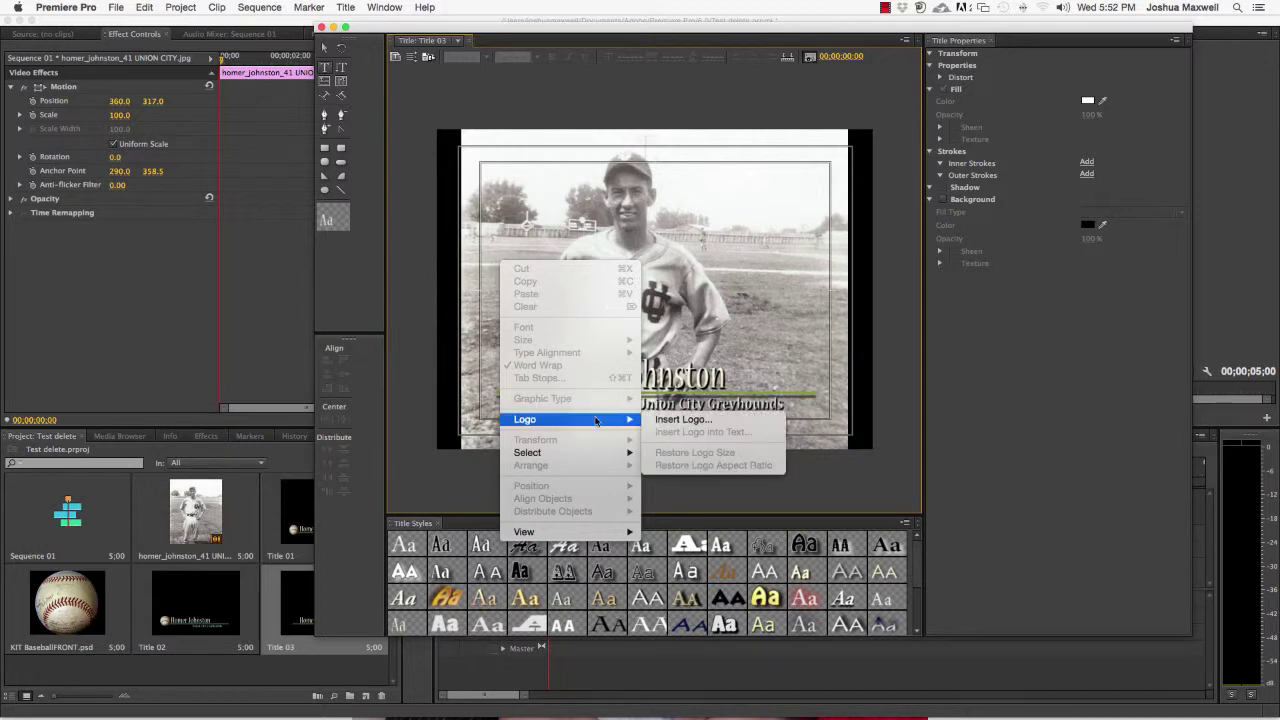
click(672, 420)
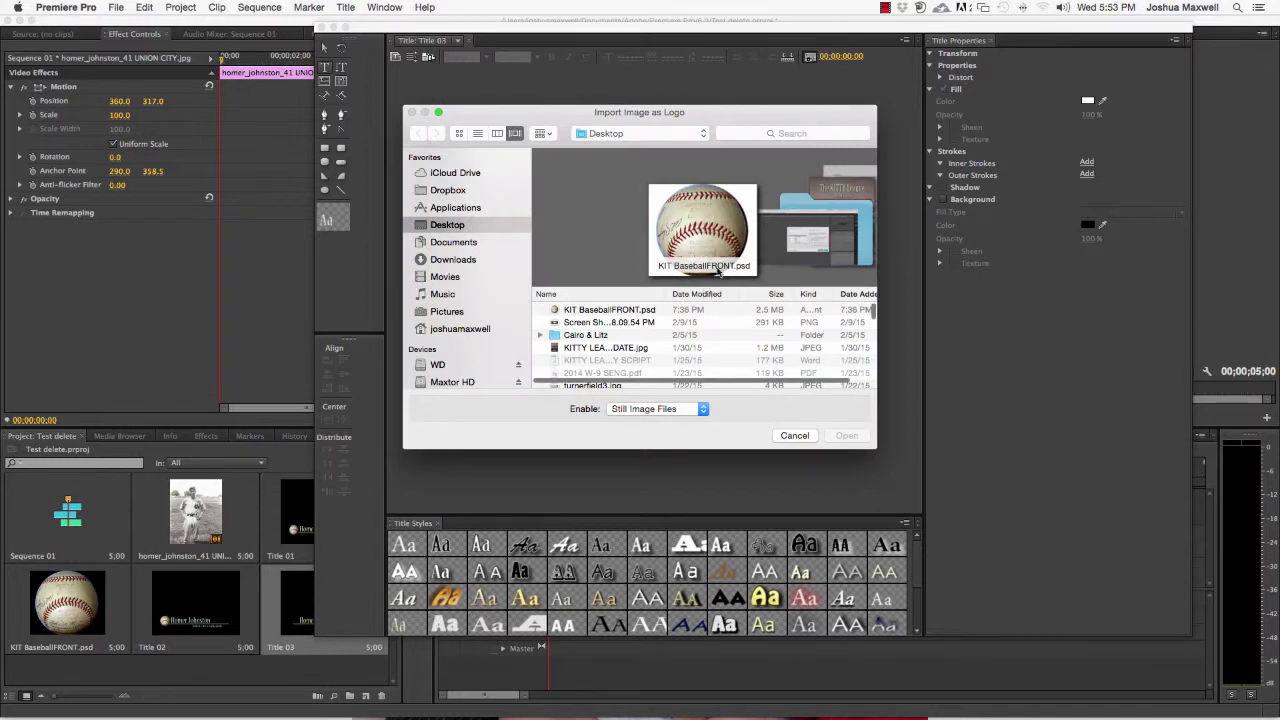
click(560, 310)
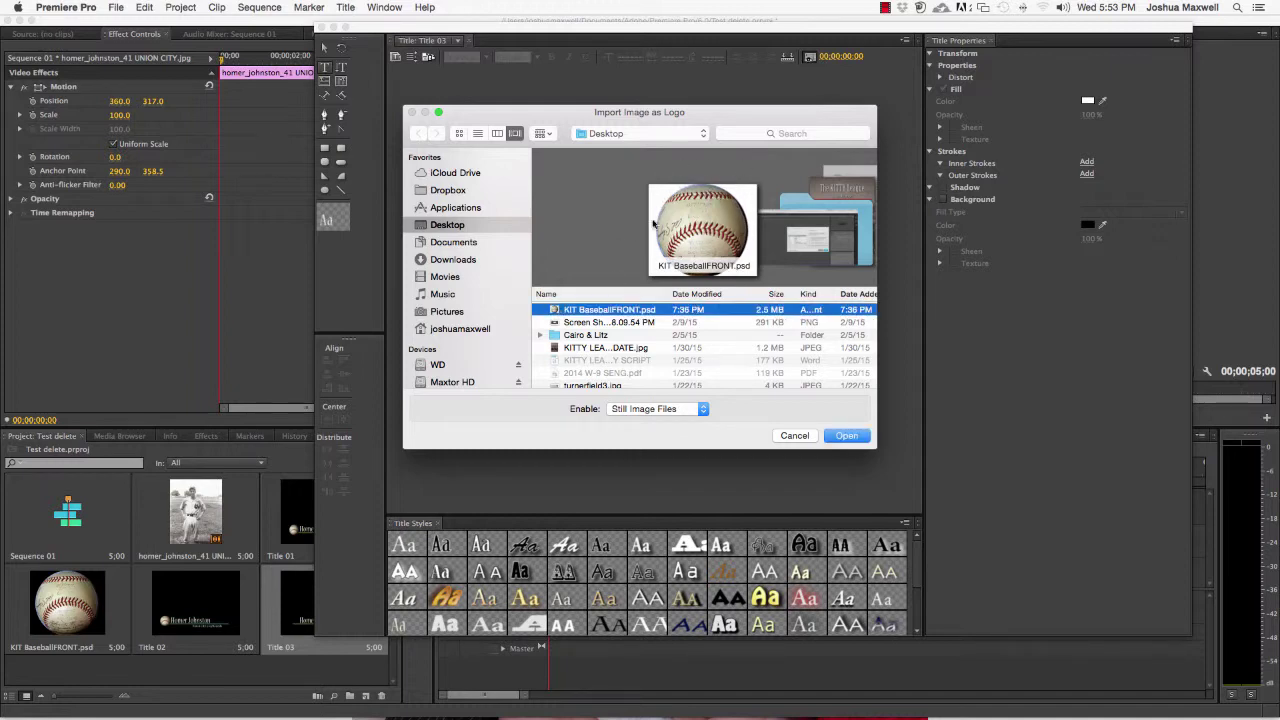
click(855, 437)
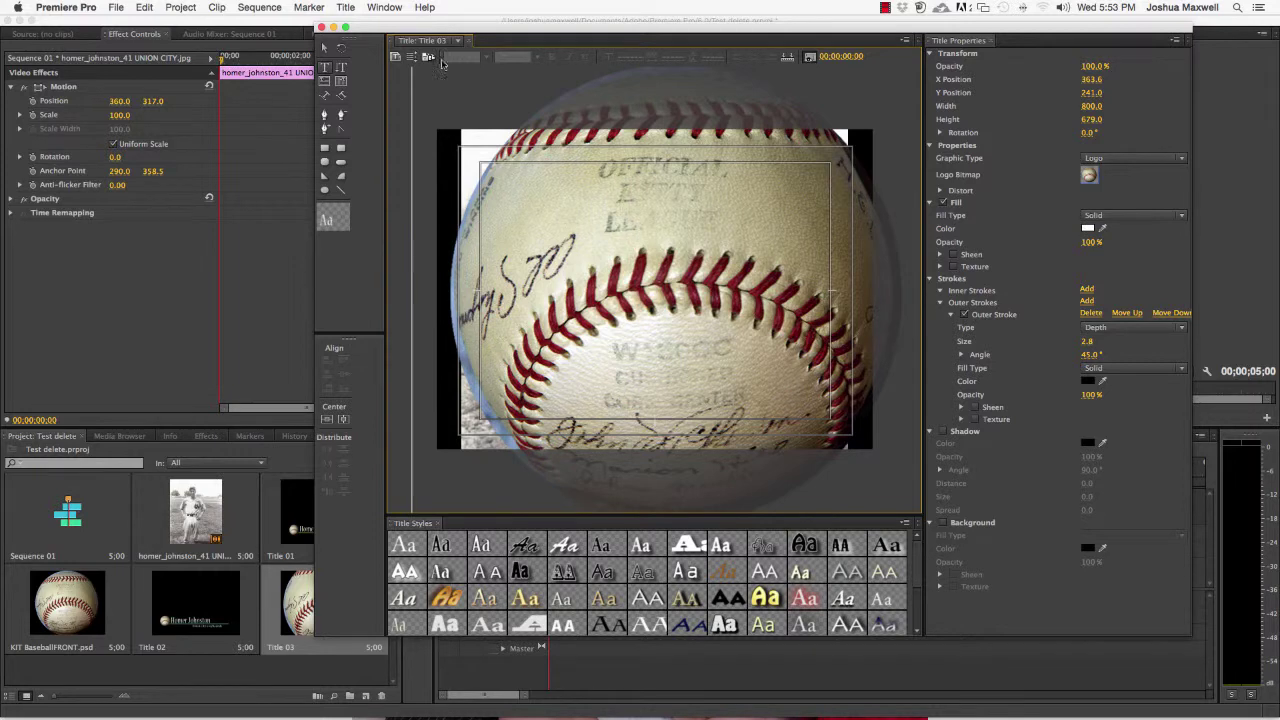
Scale the baseball logo down to about 63.5 by 53.9 and move it just left of the name
click(325, 49)
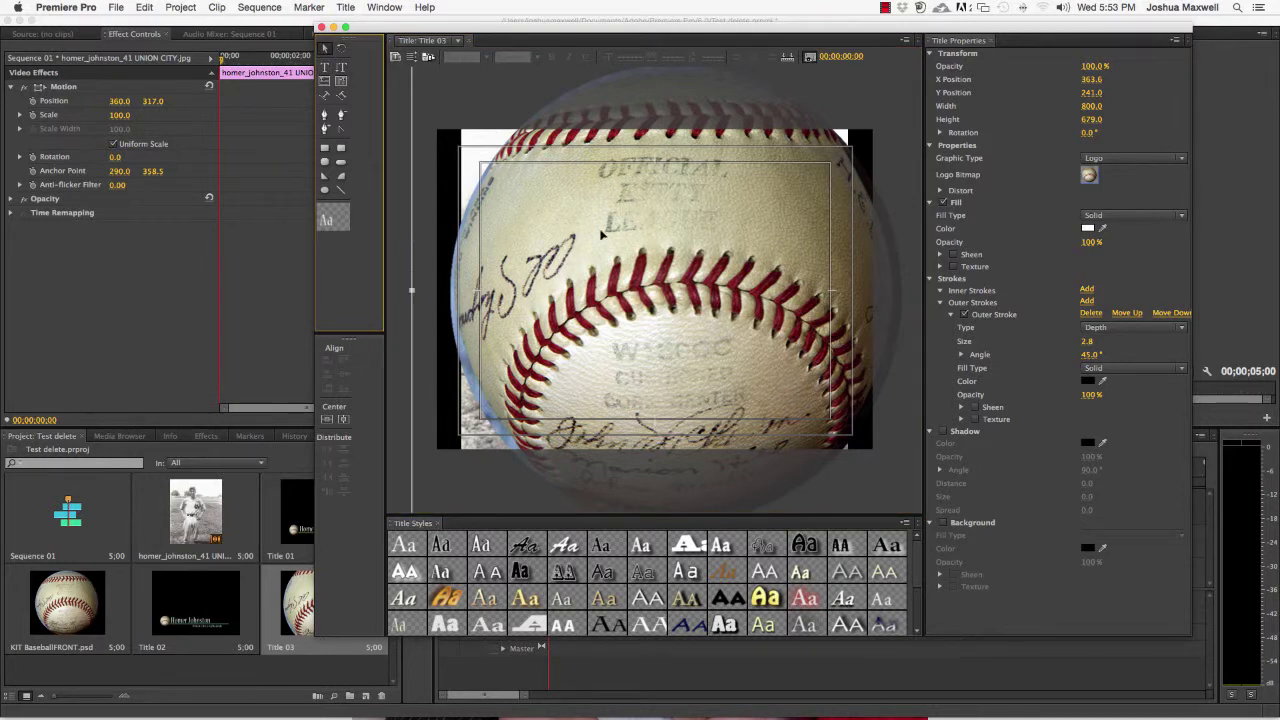
drag(610, 226, 620, 314)
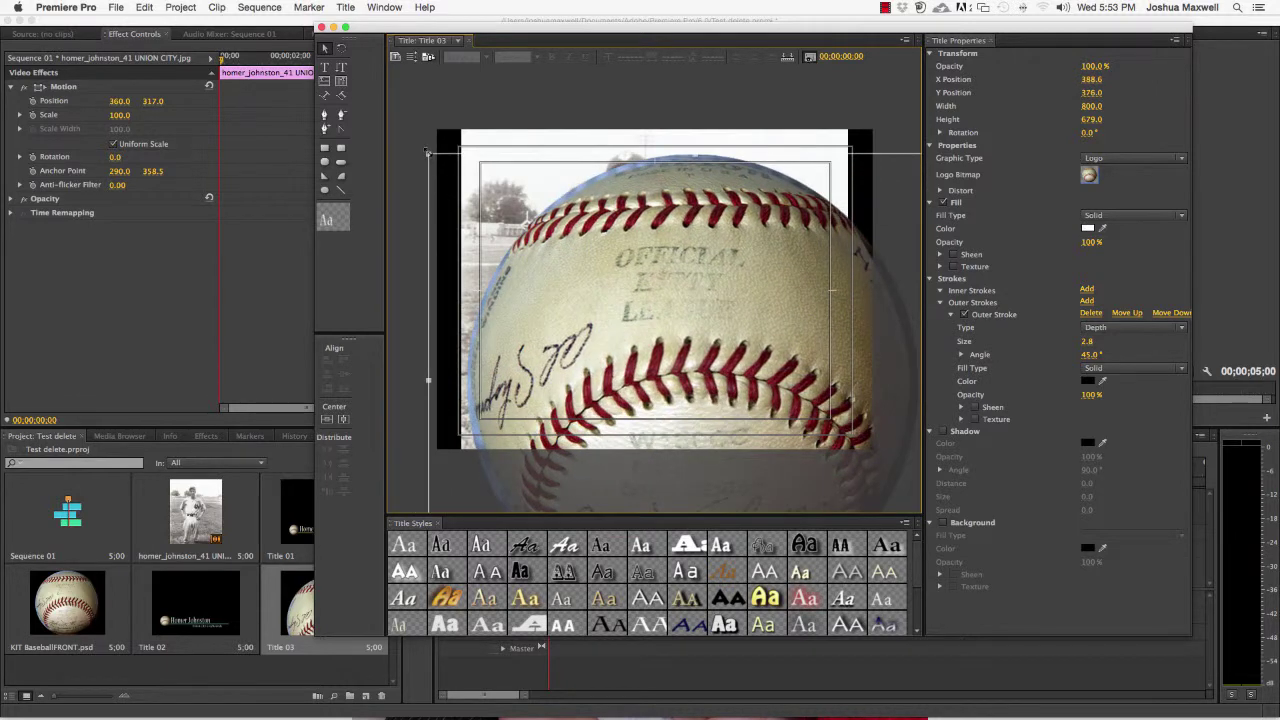
drag(427, 152, 661, 337)
drag(831, 385, 830, 386)
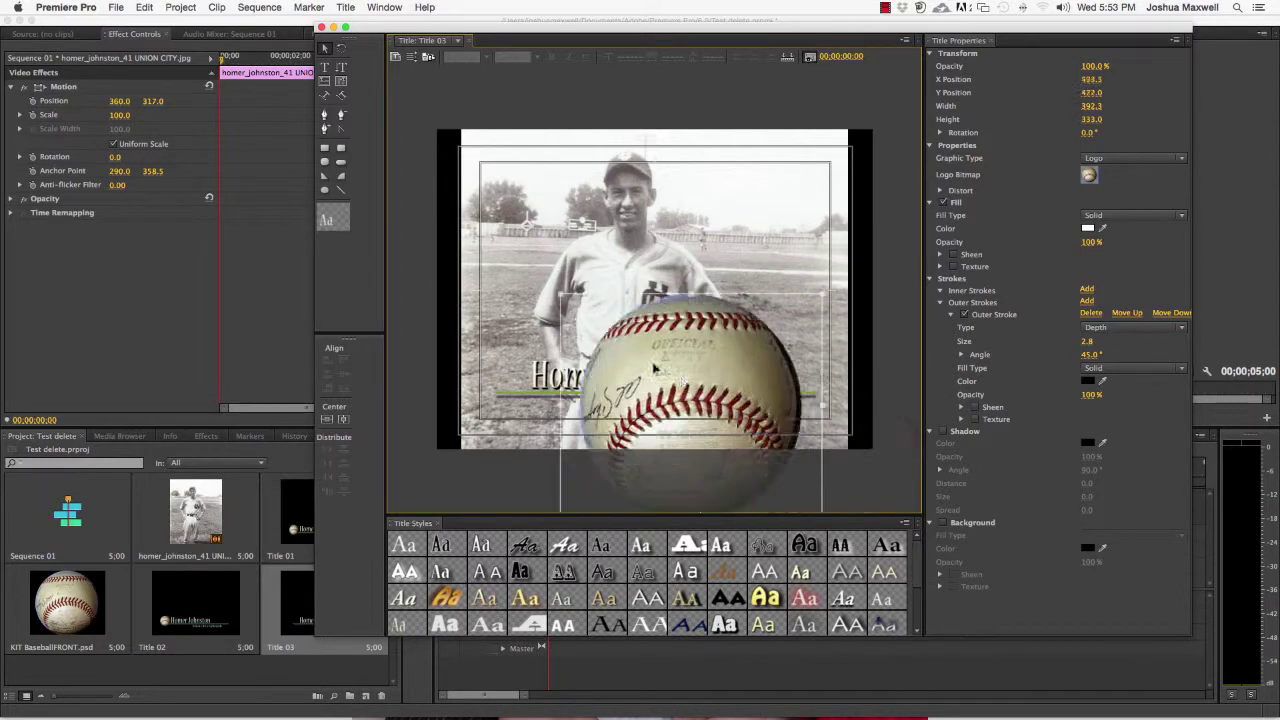
drag(648, 368, 524, 366)
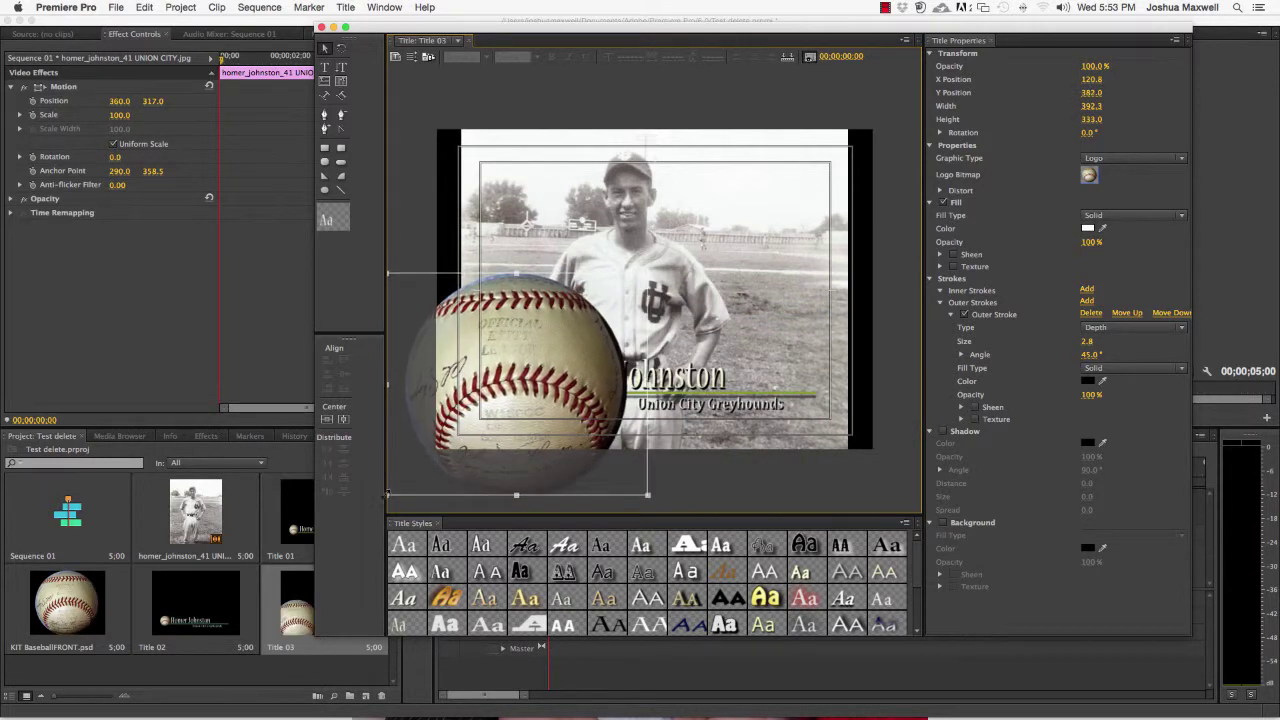
drag(389, 494, 499, 374)
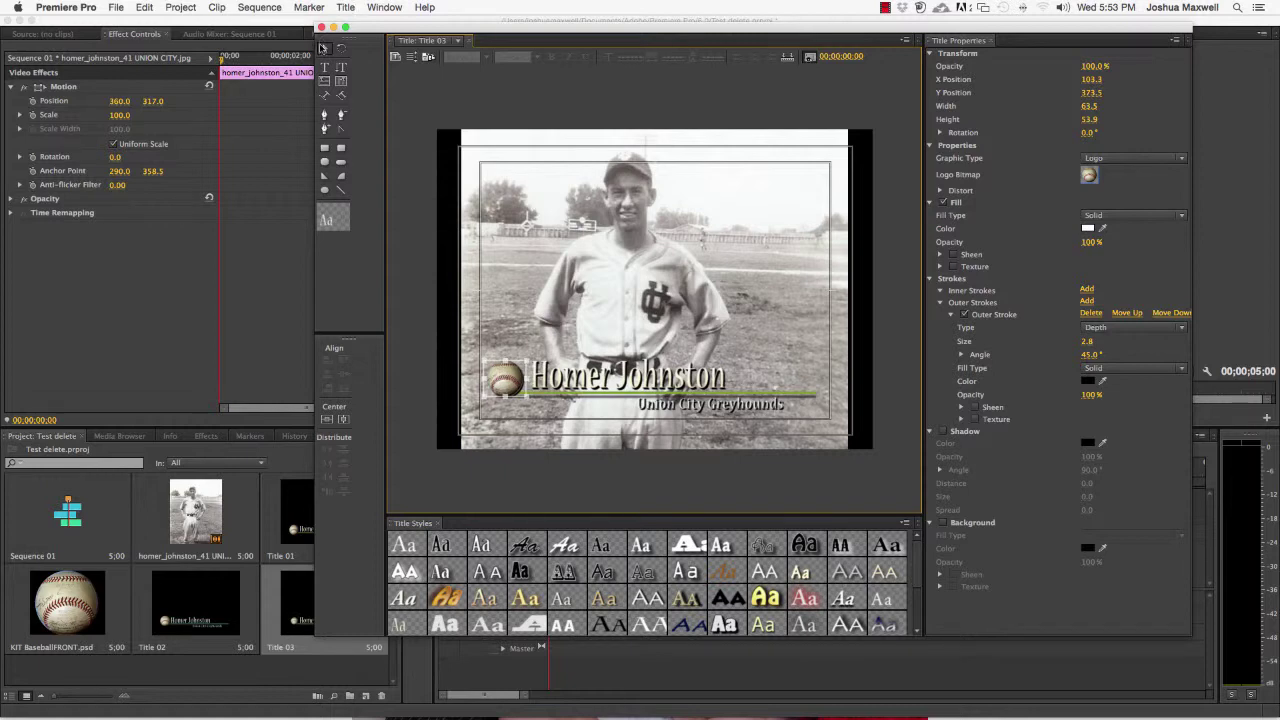
click(423, 97)
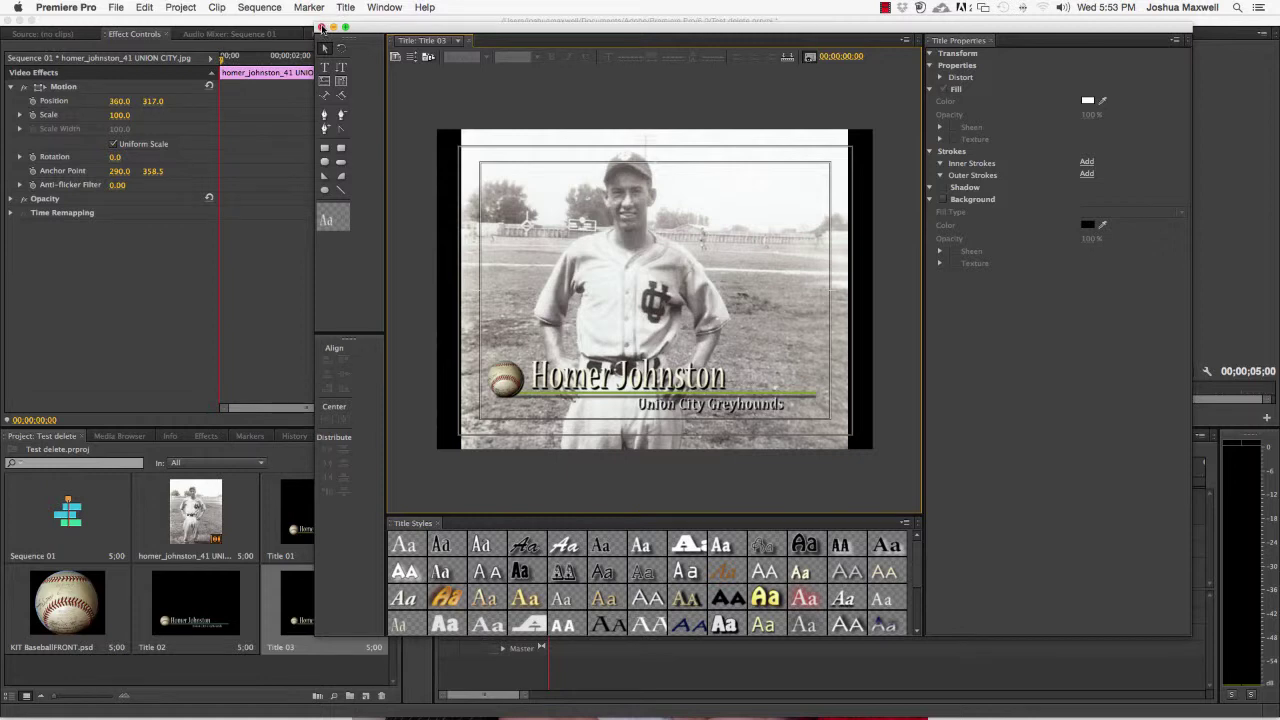
Exit the Titler and place Title 03 on Video 2 above the photo clip
click(321, 27)
click(323, 596)
drag(307, 607, 769, 545)
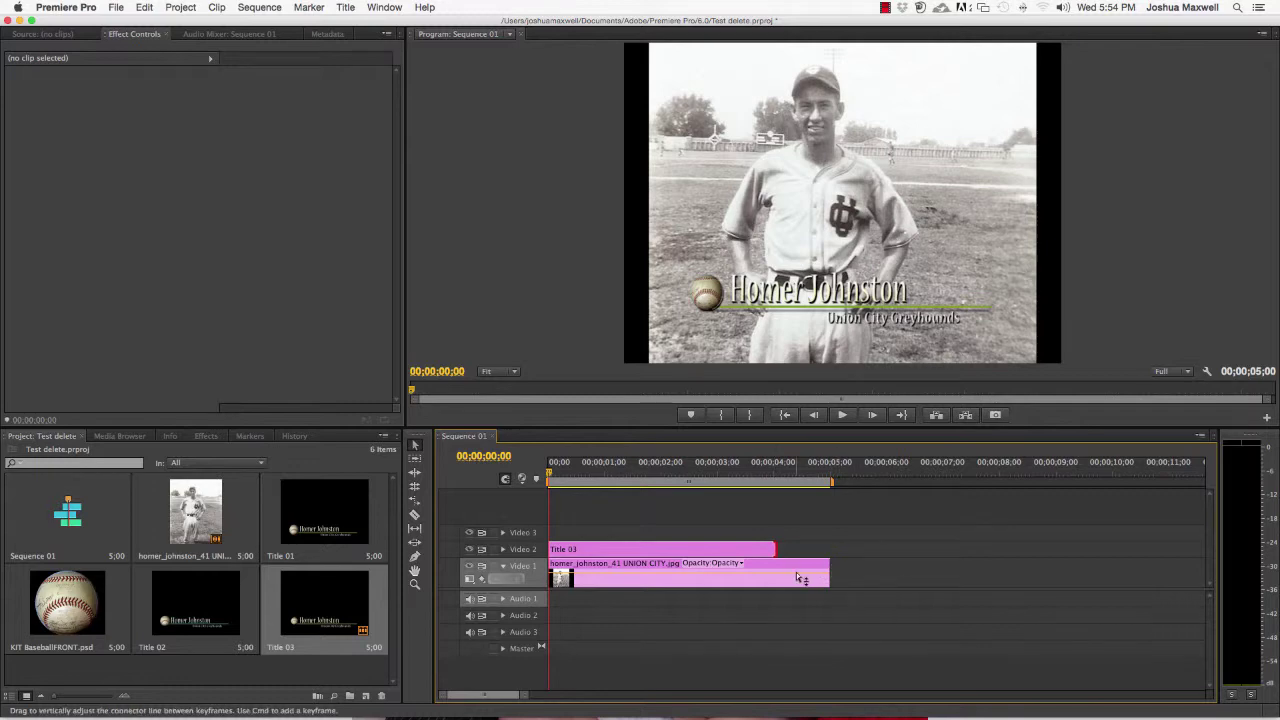
click(806, 574)
click(758, 554)
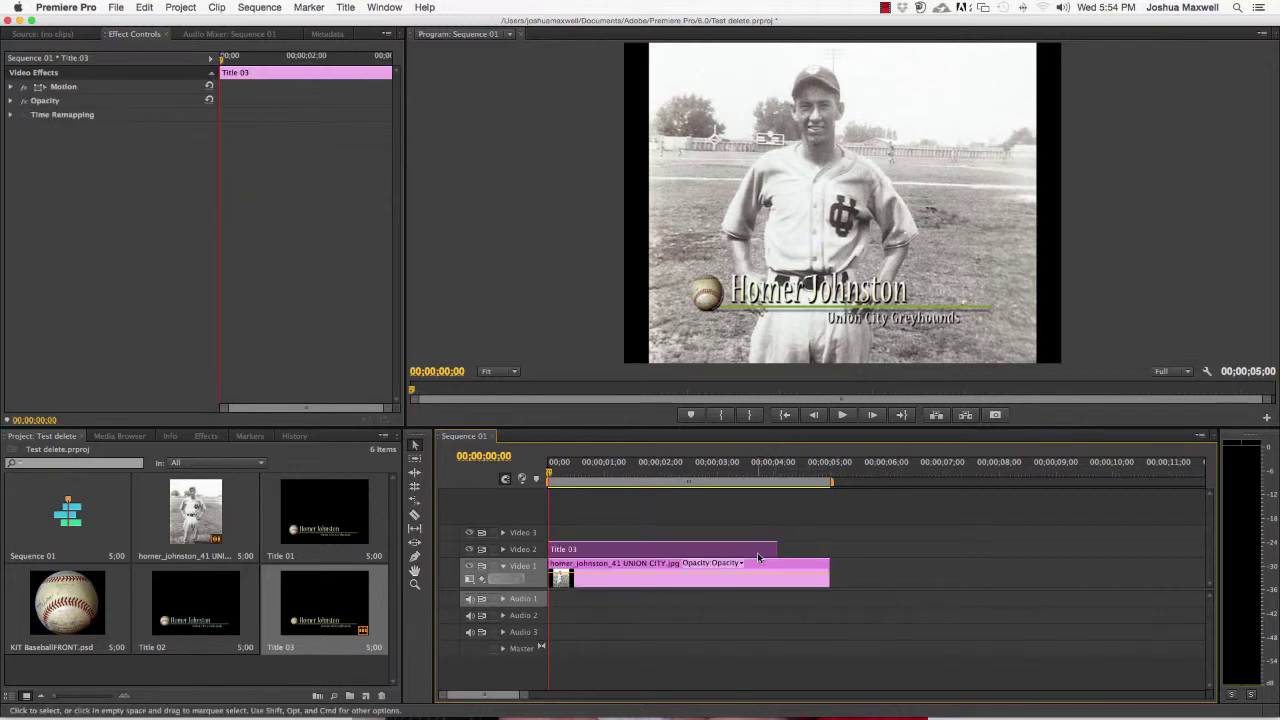
Add a Cross Dissolve from Video Transitions > Dissolve to the end of Title 03 and preview it
click(205, 436)
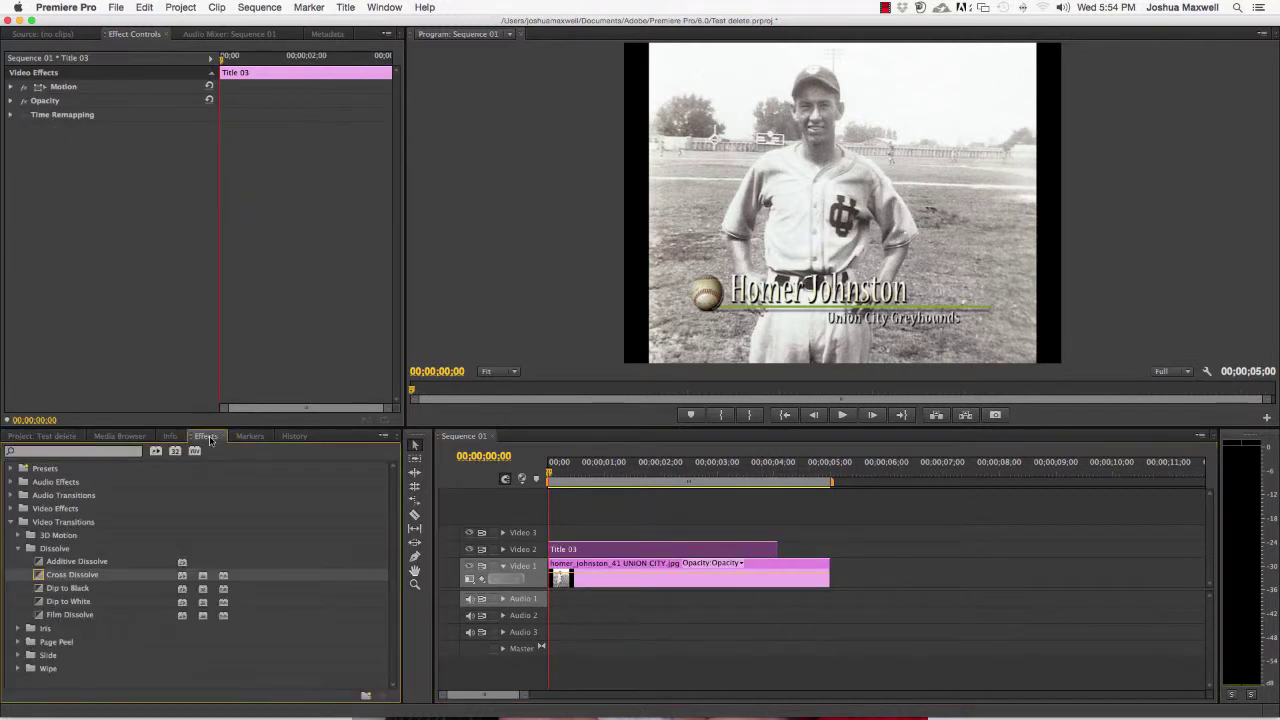
drag(68, 576, 700, 549)
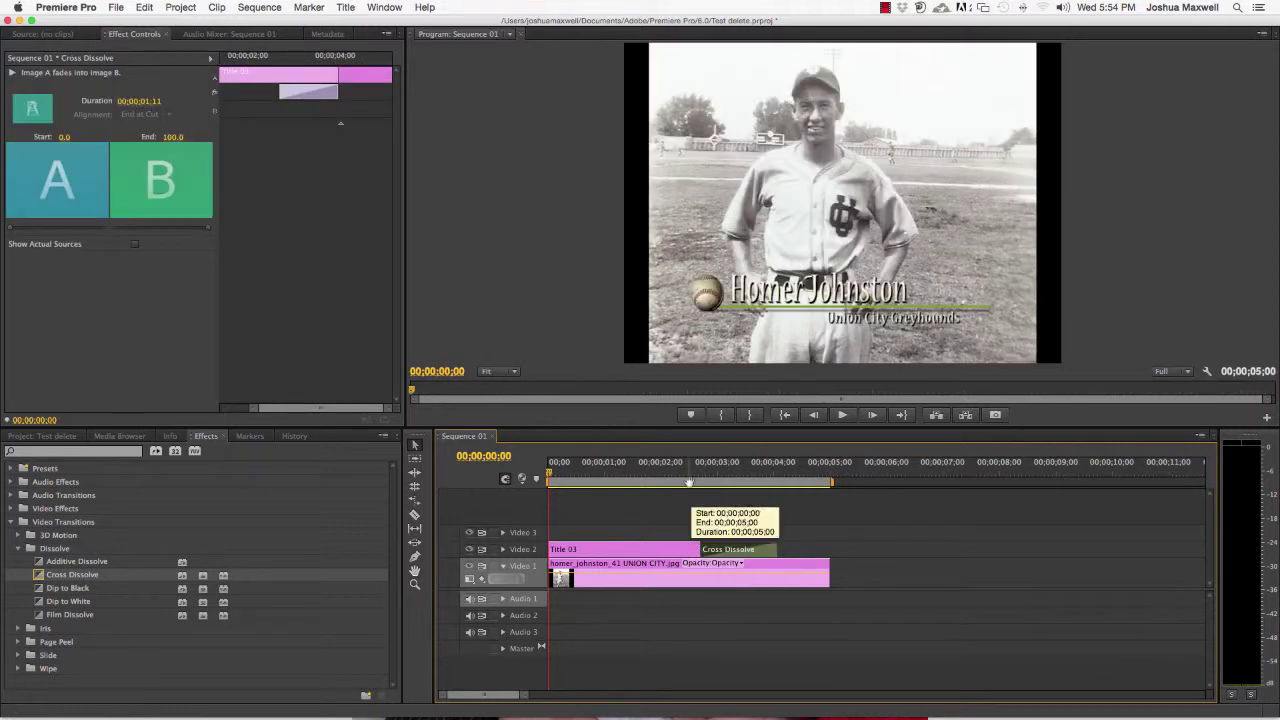
click(681, 466)
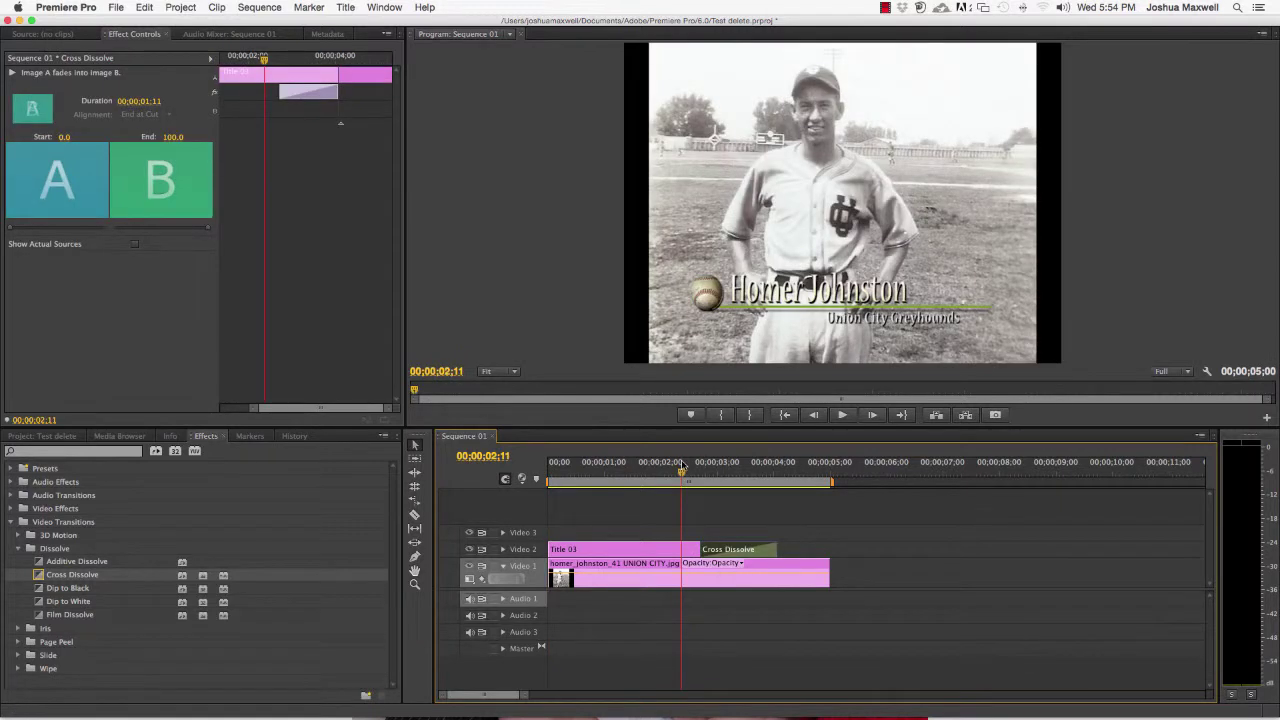
key(space)
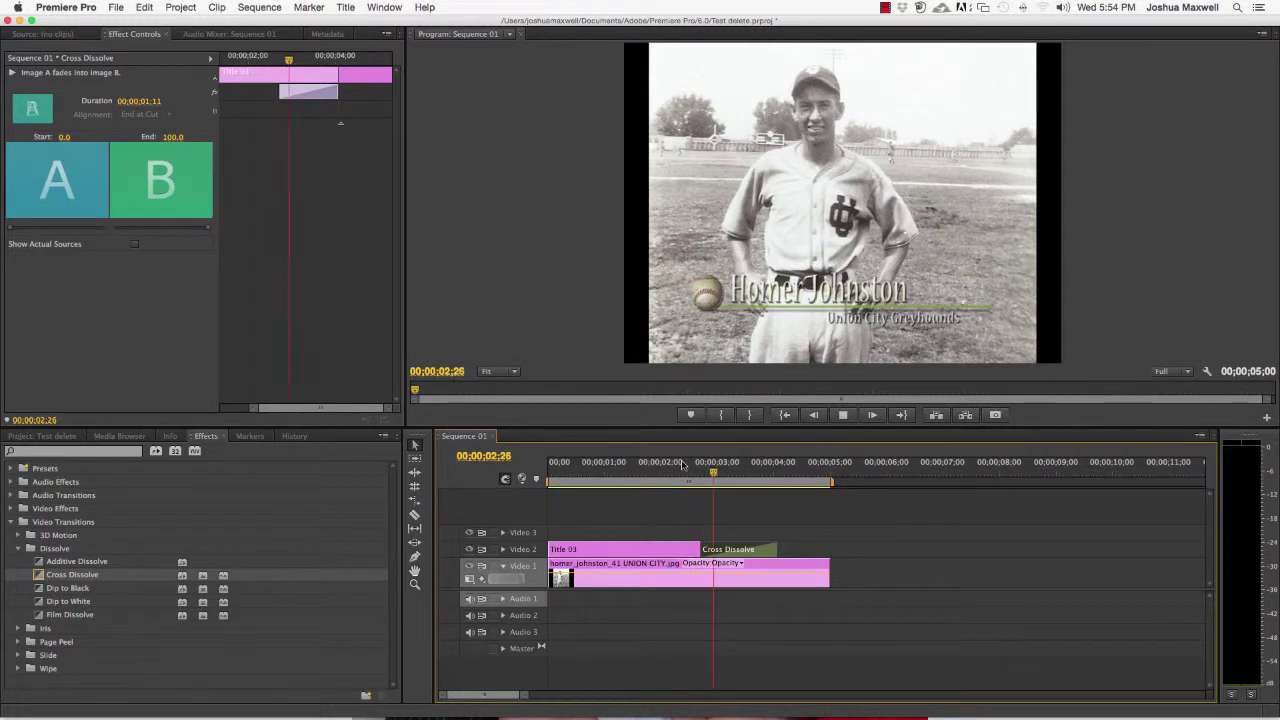
key(space)
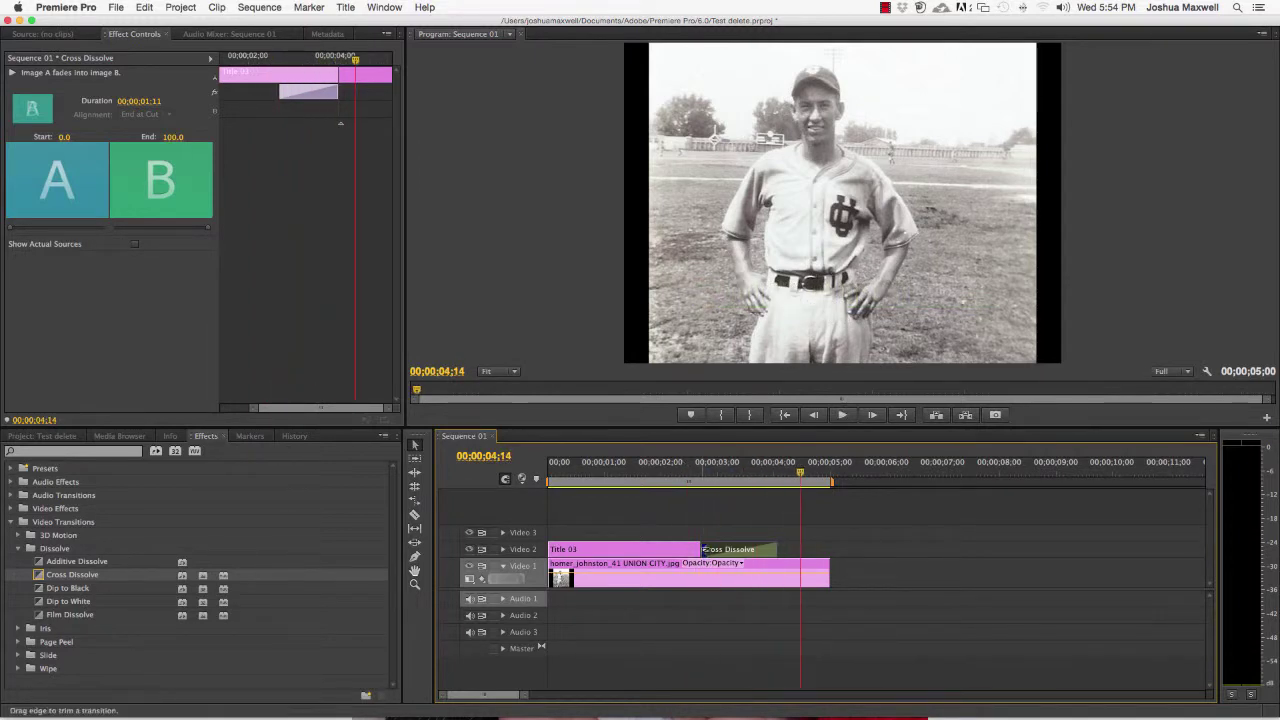
Shorten the Cross Dissolve to 15 frames and replay the fade-out
drag(700, 549, 750, 549)
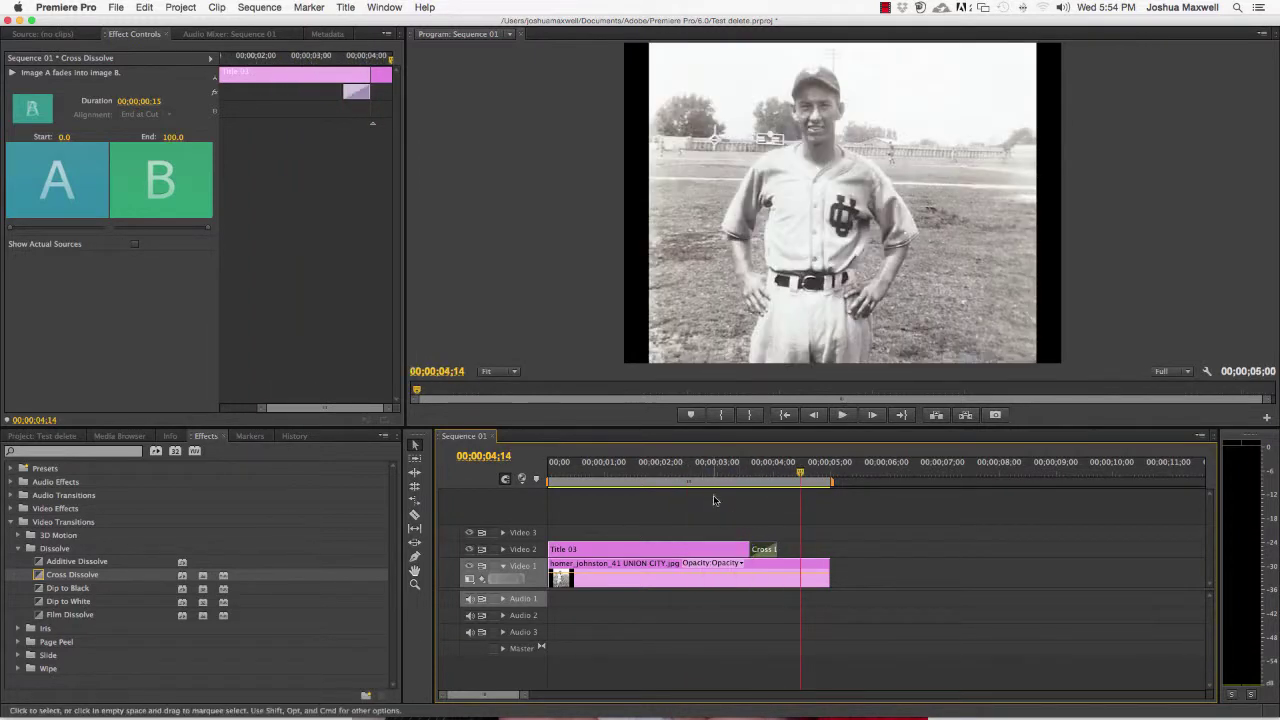
click(714, 468)
key(space)
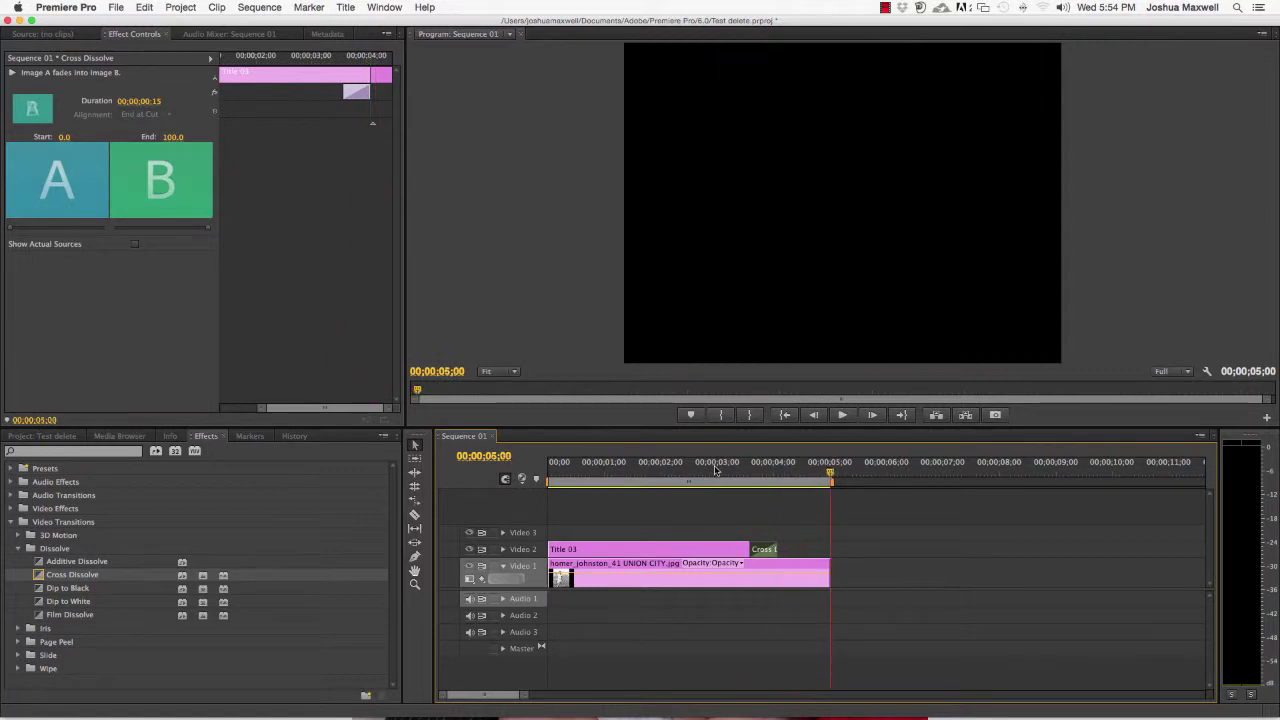
mouse_move(680, 470)
mouse_down()
mouse_move(550, 470)
mouse_move(661, 472)
mouse_up()
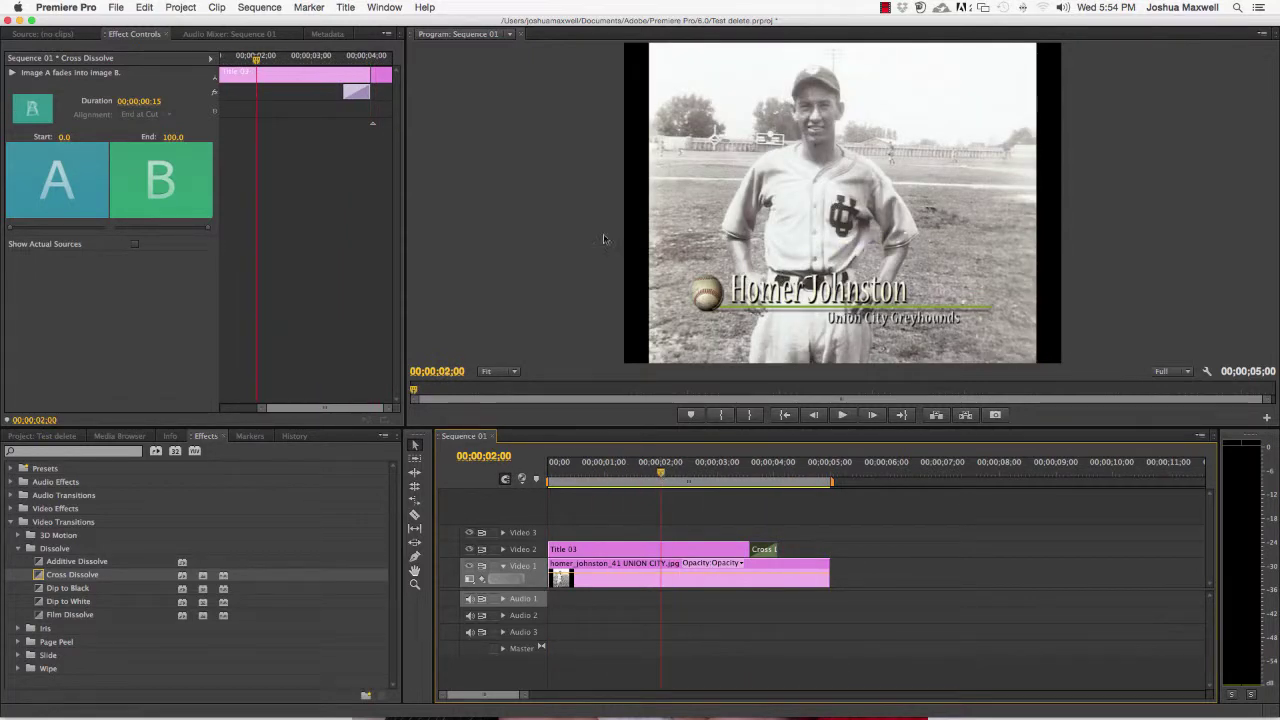
Rewind the playhead to 00;00;00;00 and show the project's items again
drag(655, 470, 534, 470)
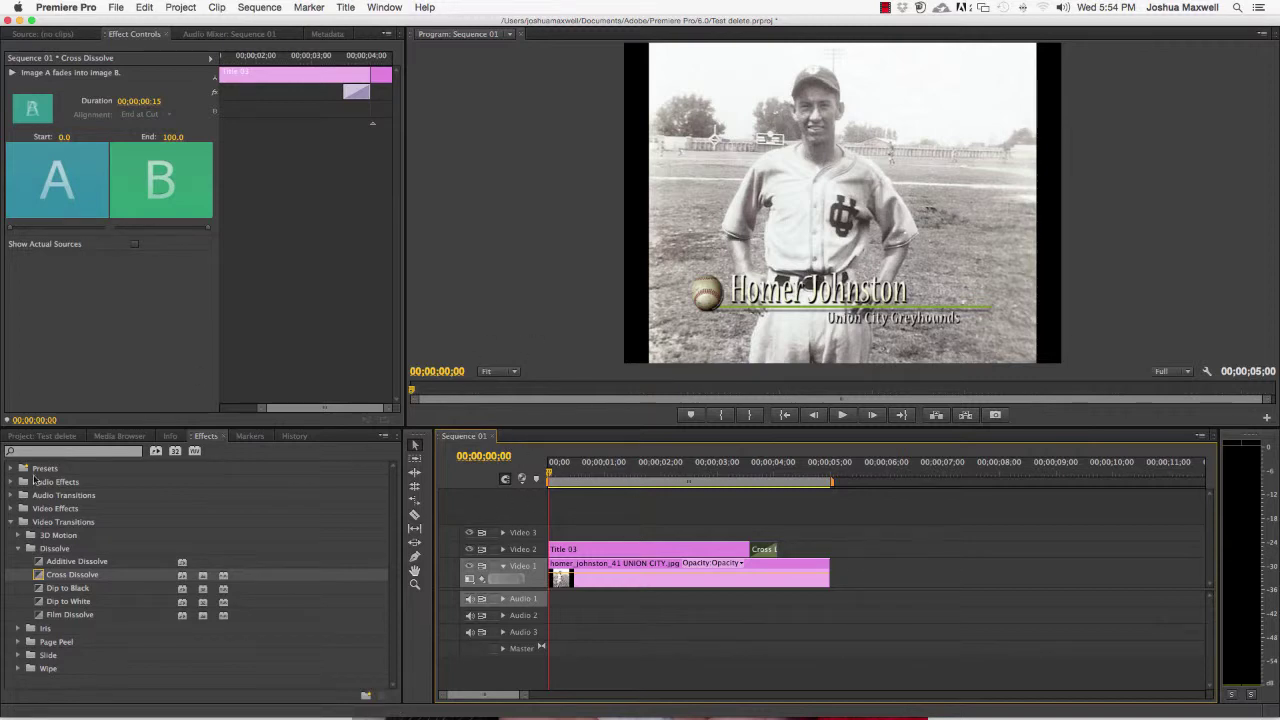
click(118, 436)
click(42, 436)
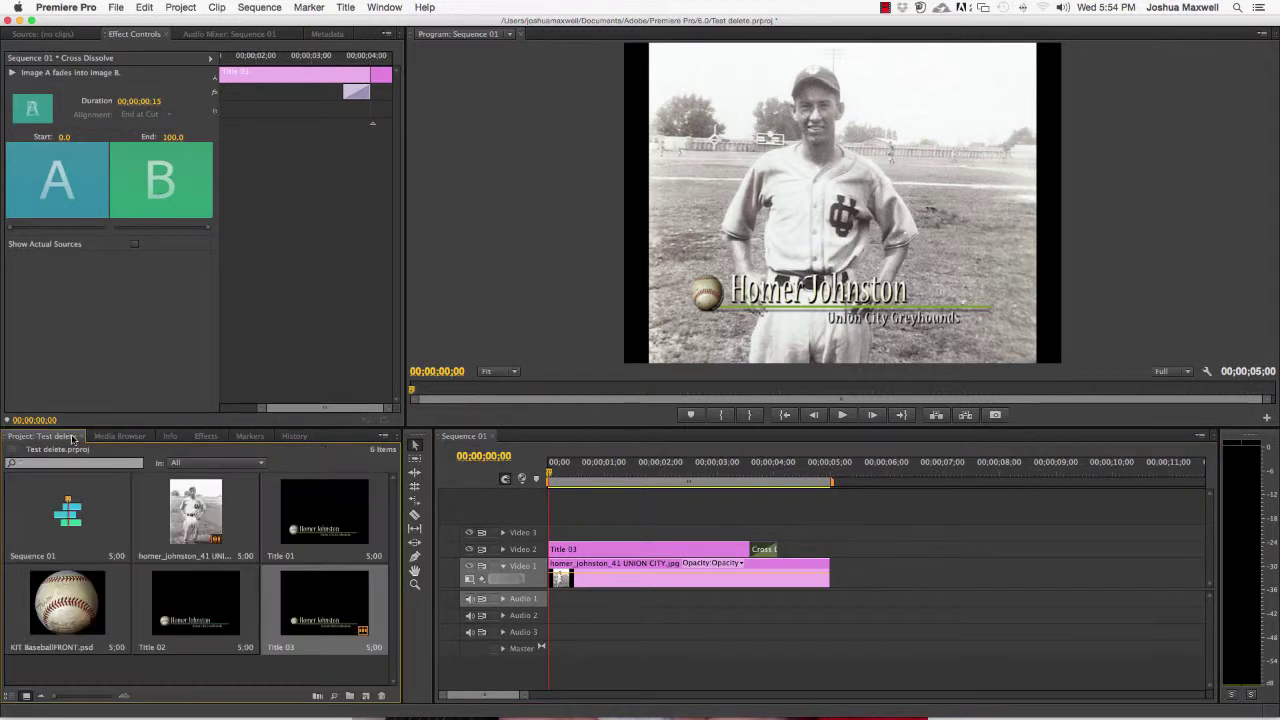
Look through the Title > New Title menu and close it without creating anything
click(347, 8)
mouse_move(362, 23)
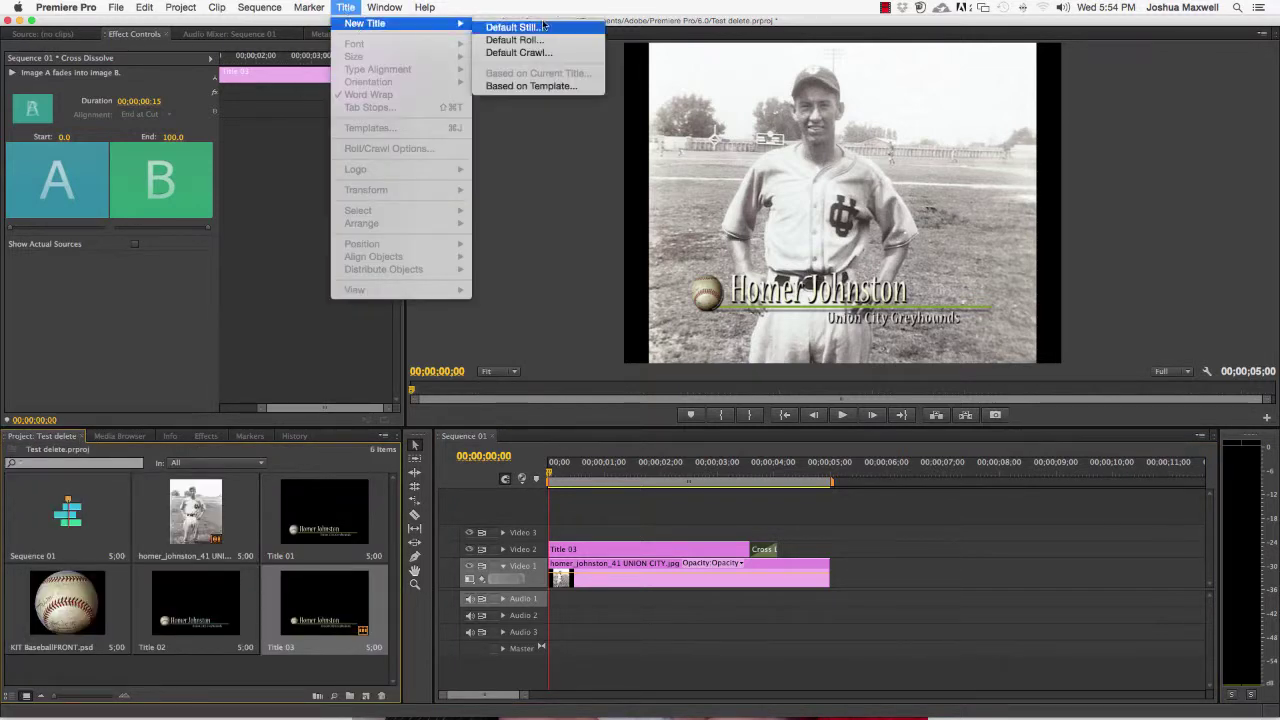
click(566, 214)
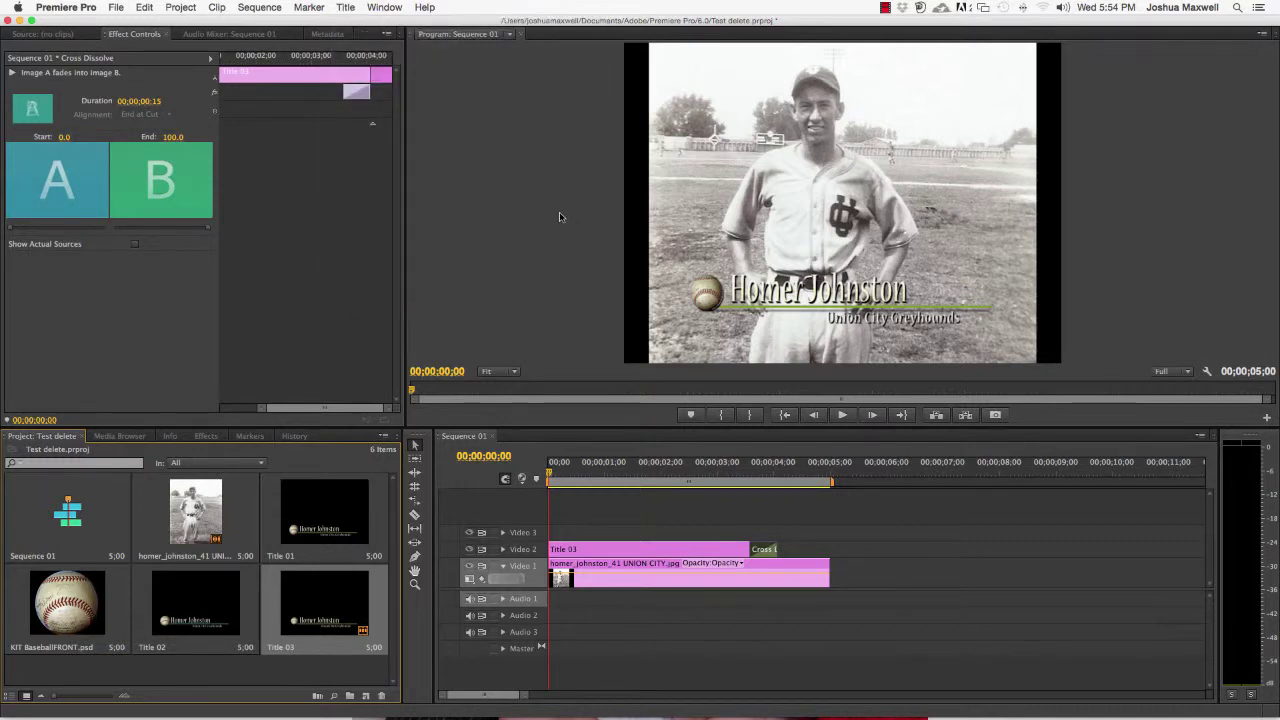
mouse_move(750, 714)
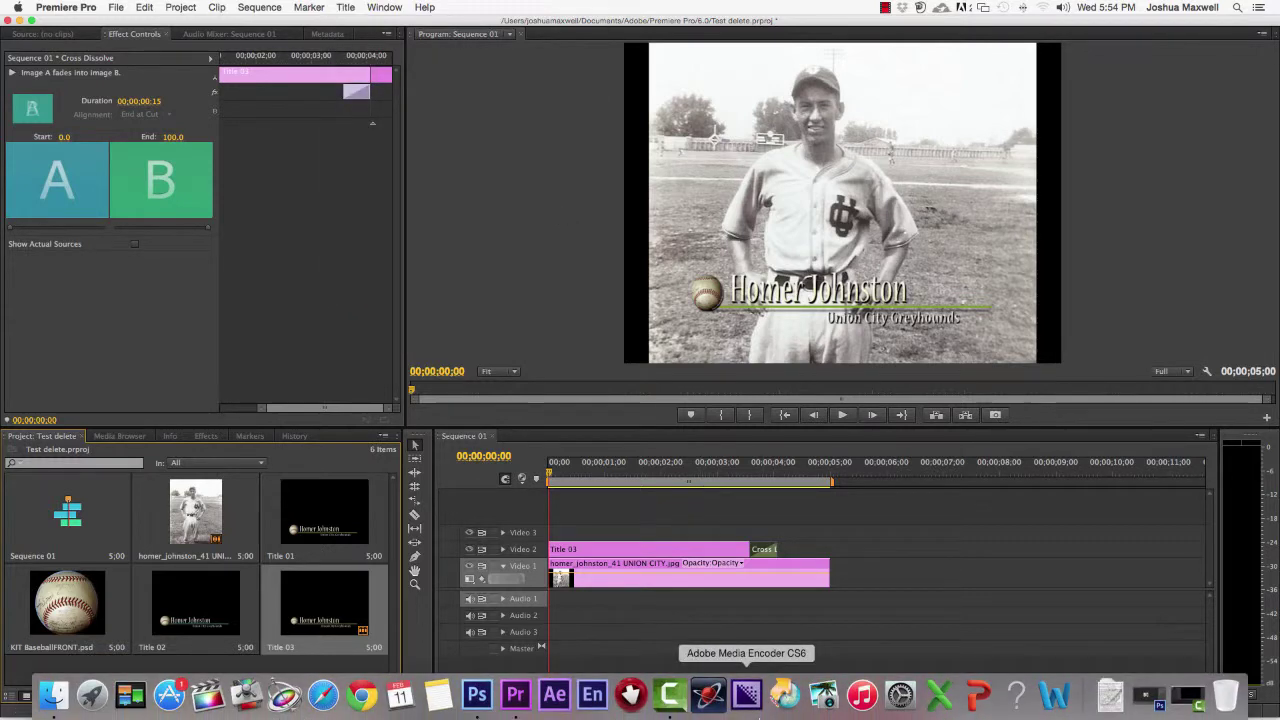